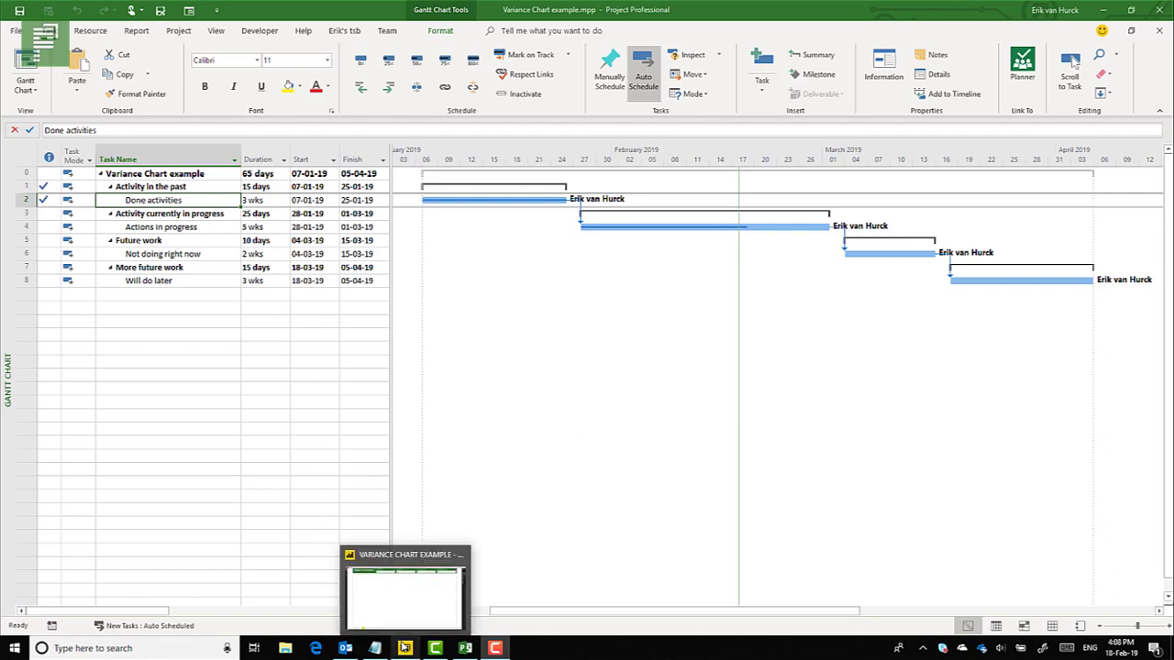
- In Power BI, open the marketplace import for custom visuals from the Visualizations pane
left_click(404, 648)
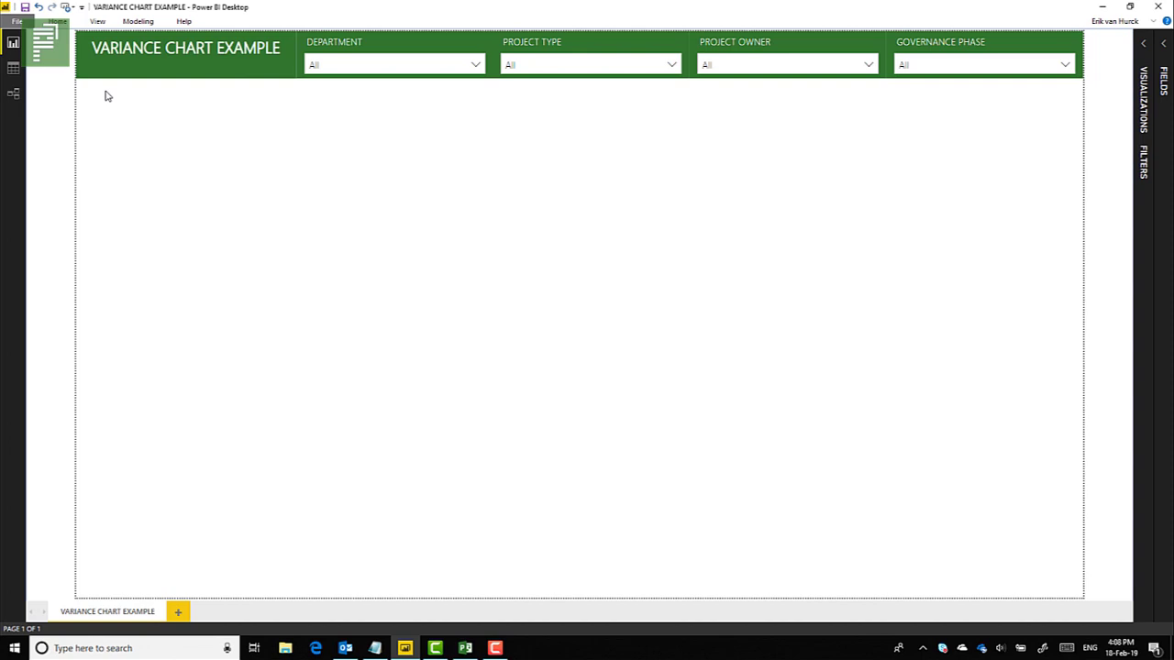
left_click(1144, 48)
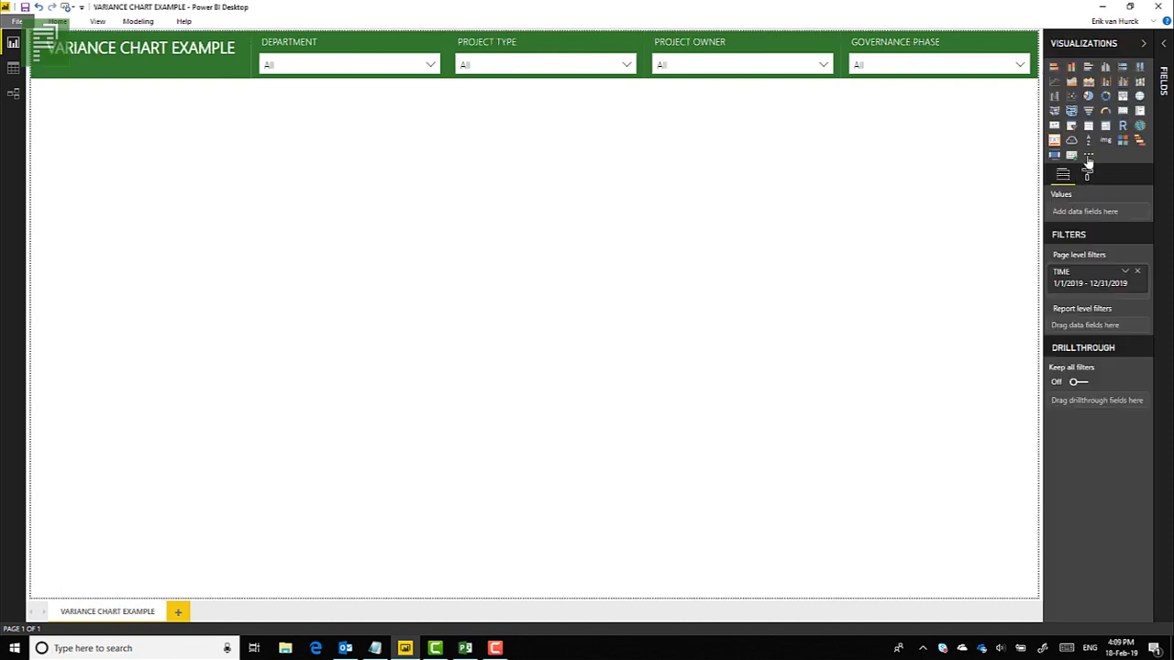
left_click(1089, 156)
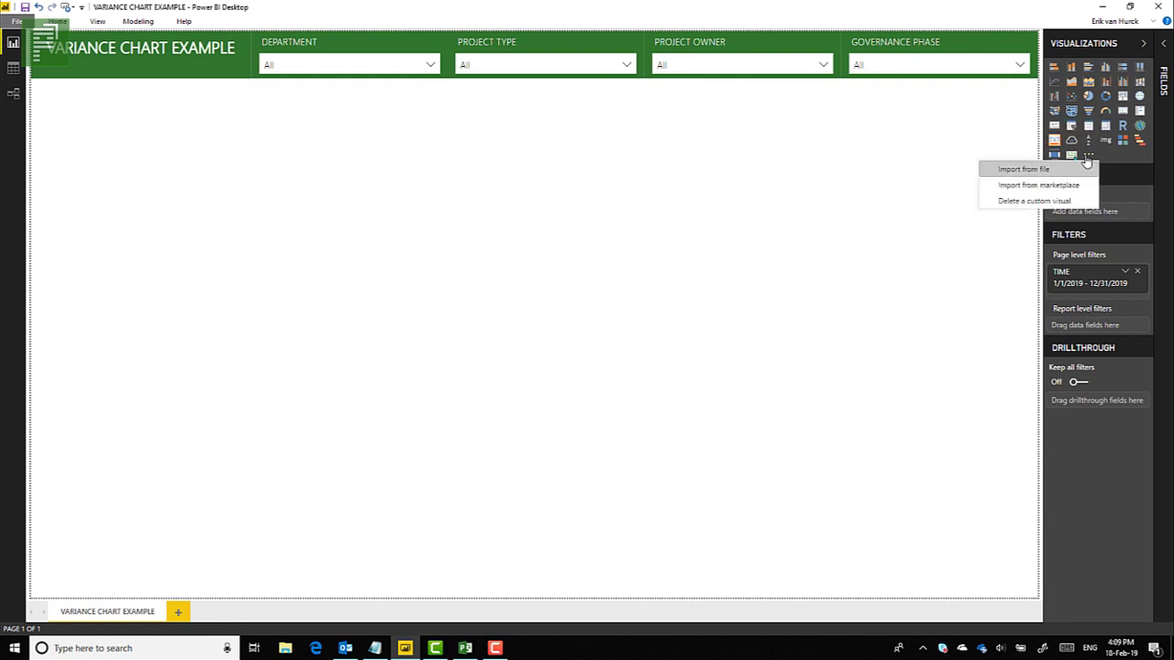
left_click(1021, 186)
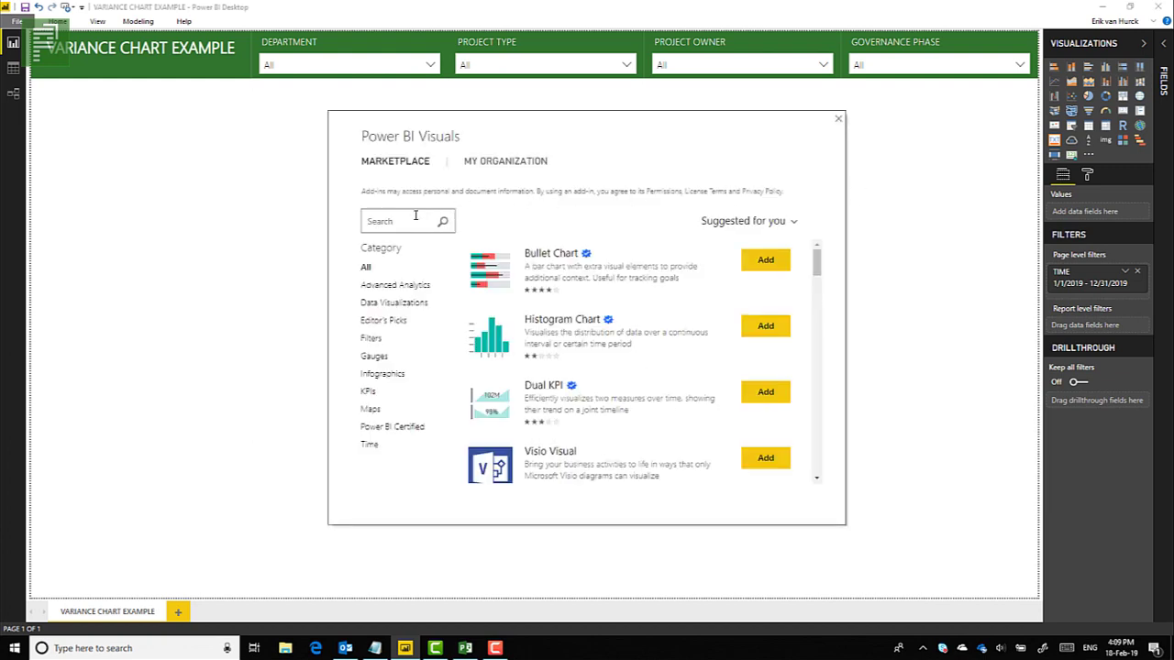
- Search the marketplace for '3ag' and add the Line chart with absolute variance visual
left_click(416, 216)
type("3ag")
key("Return")
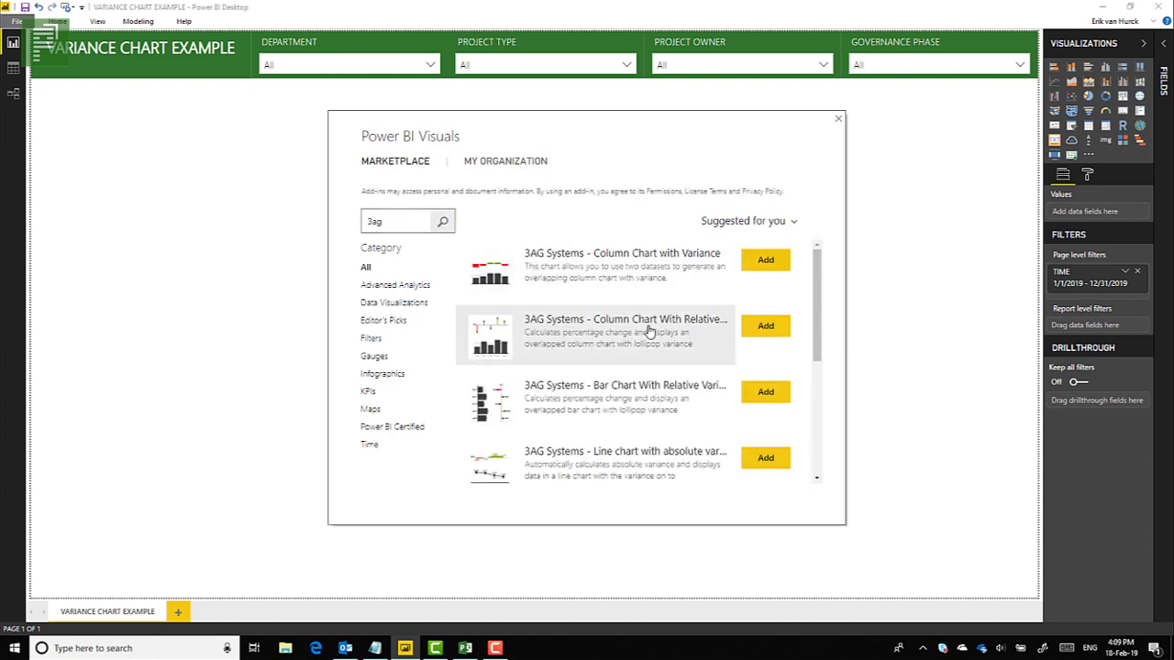
scroll(594, 282, "down", 2)
scroll(594, 281, "down", 5)
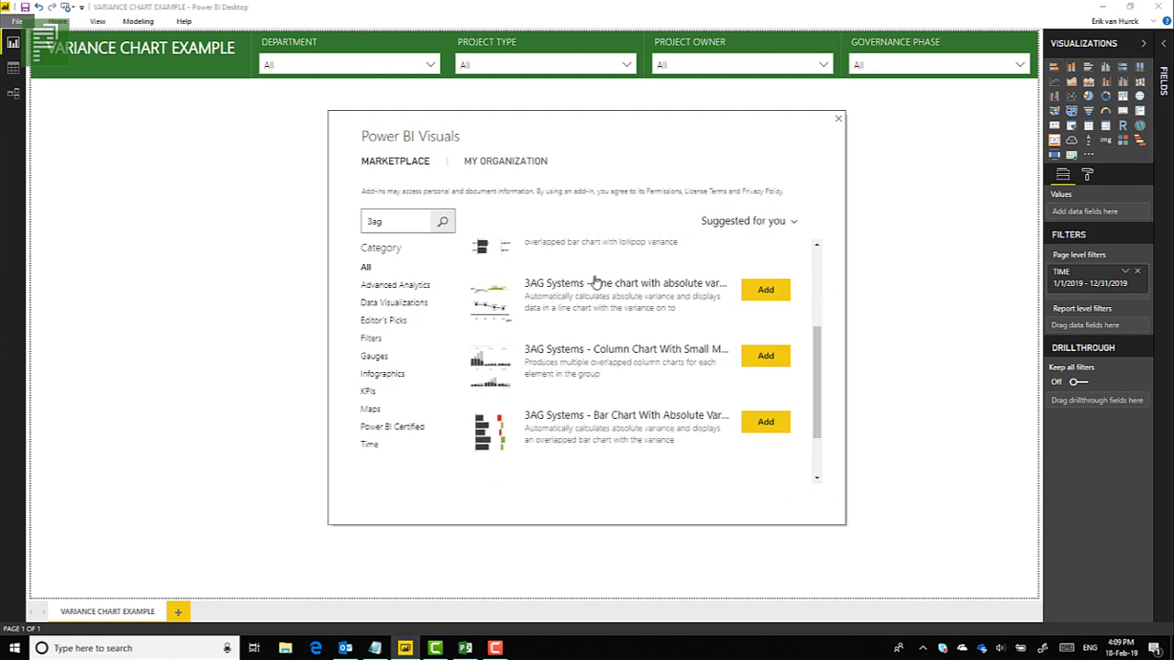
scroll(581, 346, "up", 3)
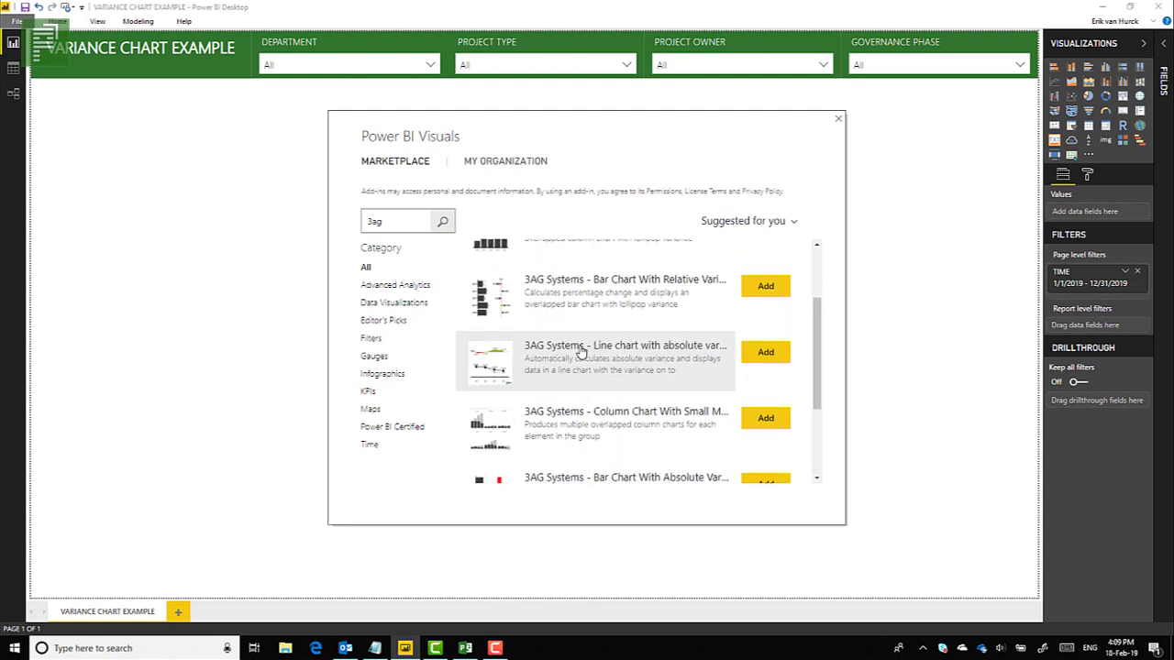
left_click(583, 362)
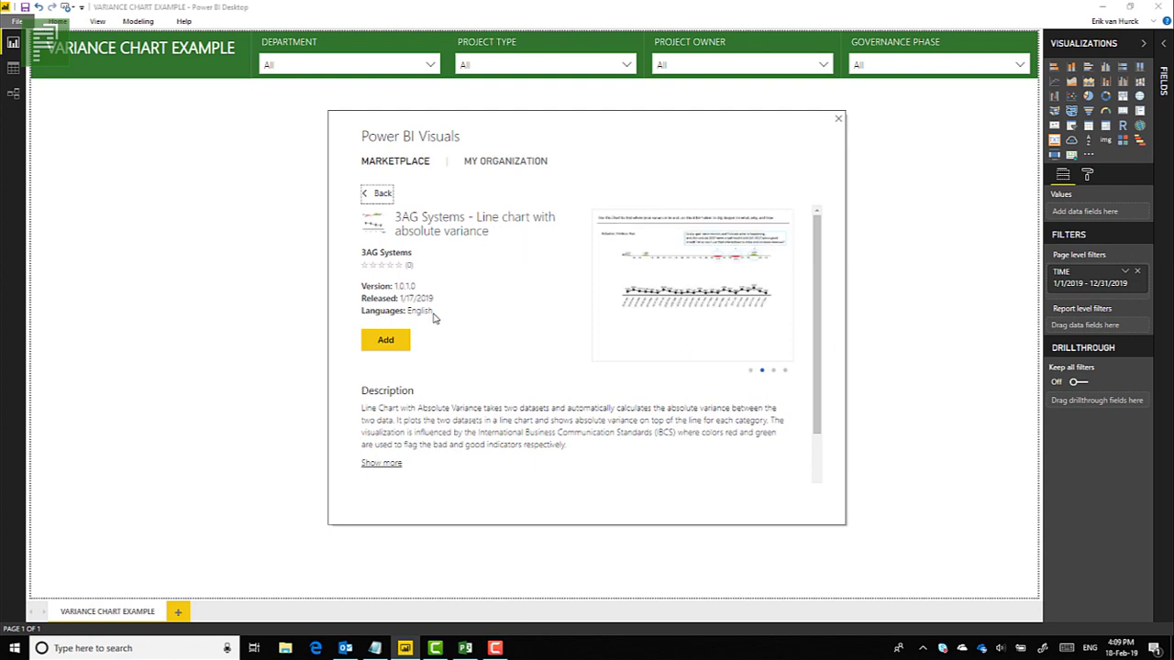
left_click(386, 340)
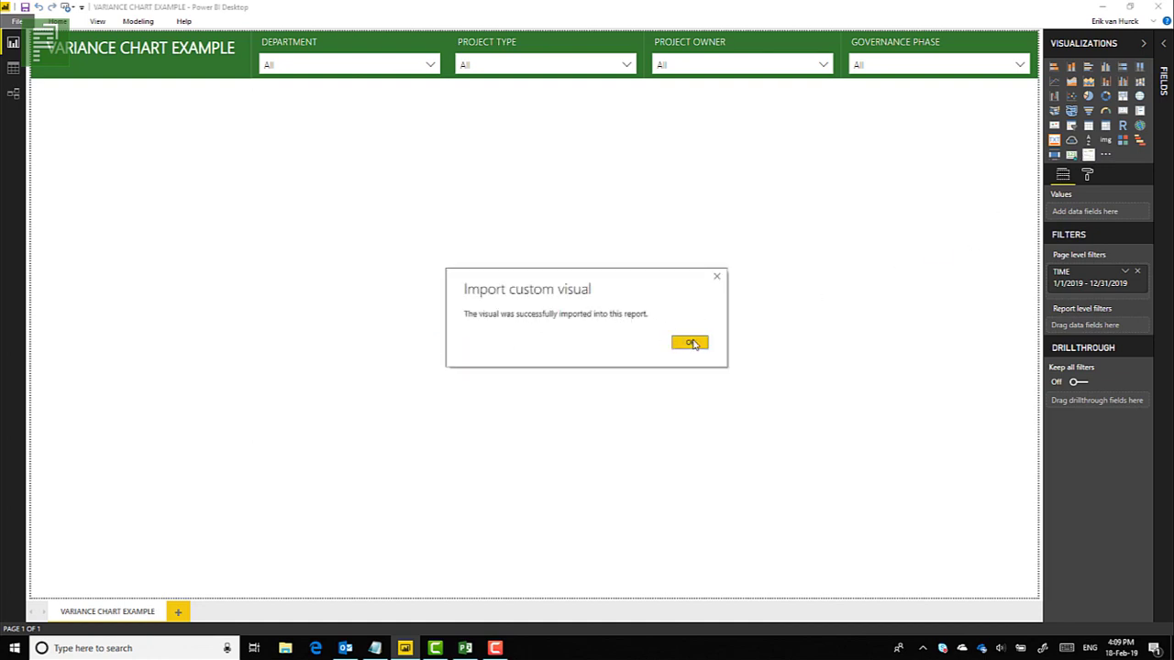
- Dismiss the import confirmation and add a Line chart with absolute variance enlarged across the canvas
left_click(692, 344)
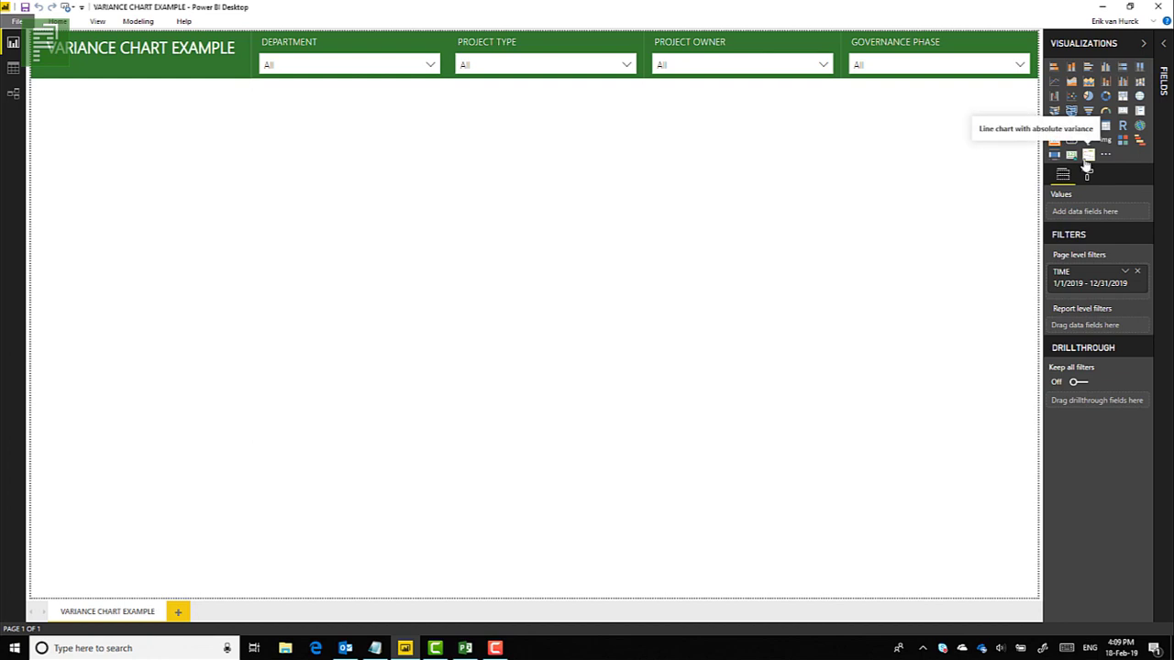
left_click(1088, 156)
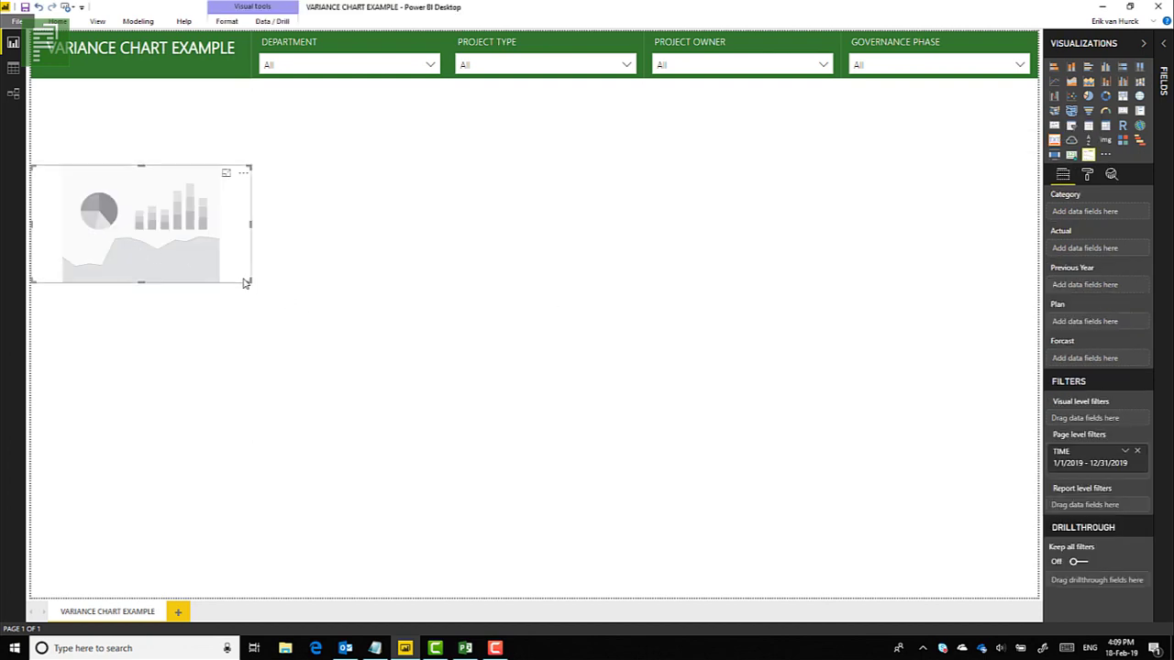
mouse_move(248, 281)
left_mouse_down()
mouse_move(550, 461)
mouse_move(1066, 598)
left_mouse_up()
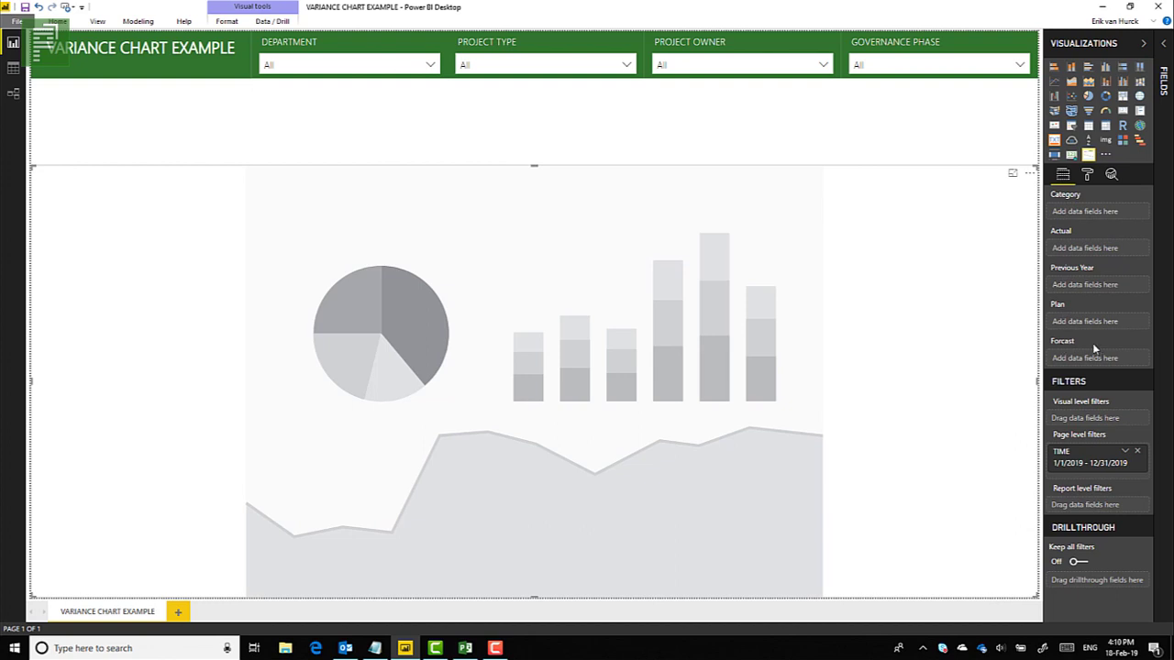
- Put the TimeSet table's Year MM time hierarchy (Year, YYYY MM) into the chart's Category well
left_click(1164, 45)
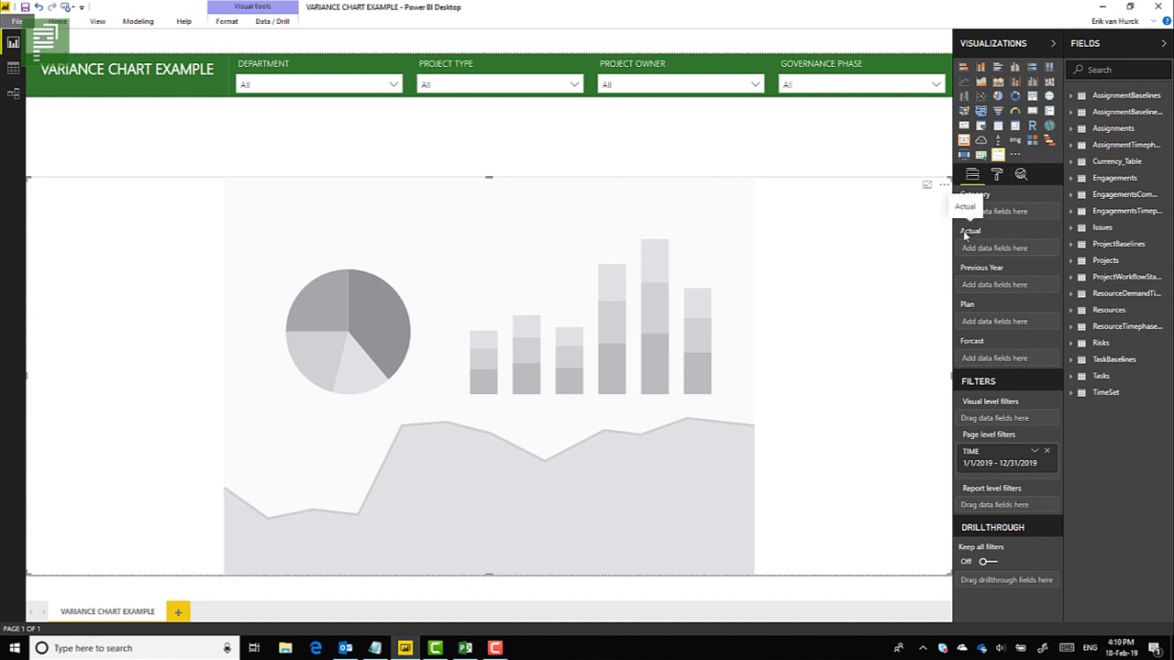
left_click(1078, 395)
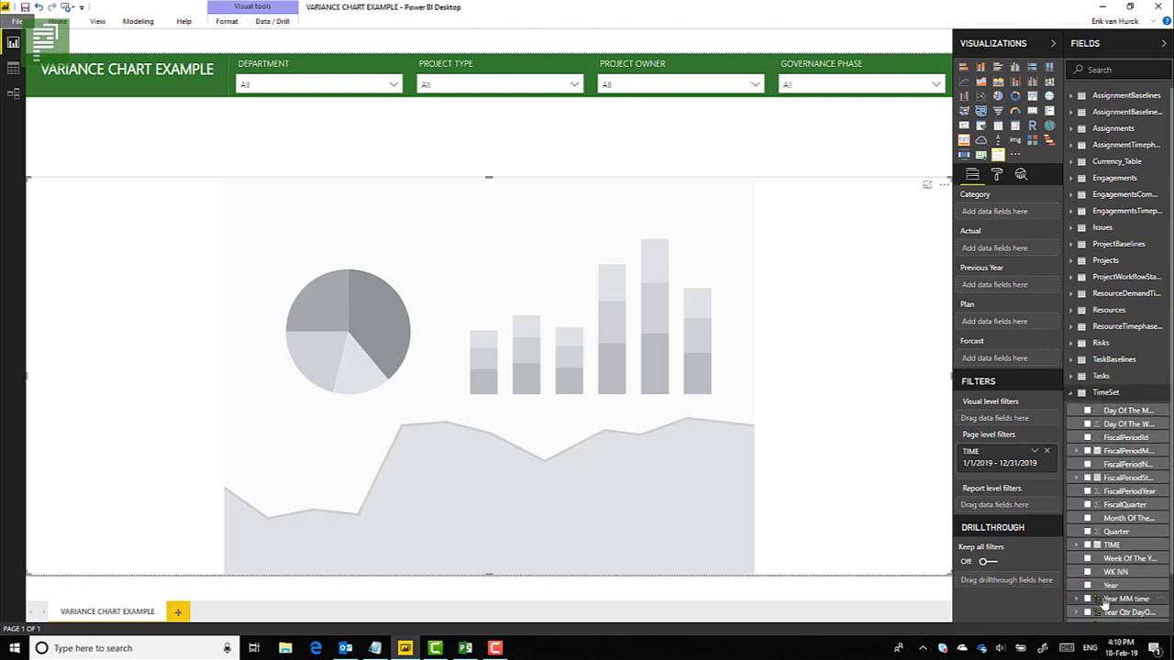
scroll(1085, 576, "down", 1)
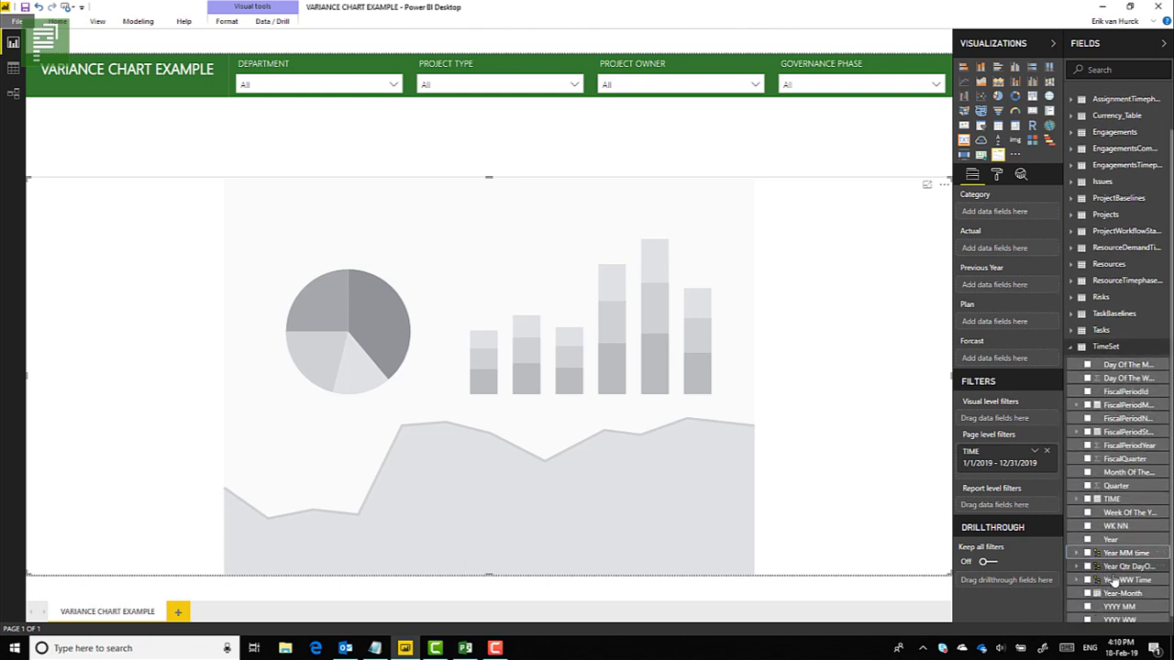
left_click(1077, 554)
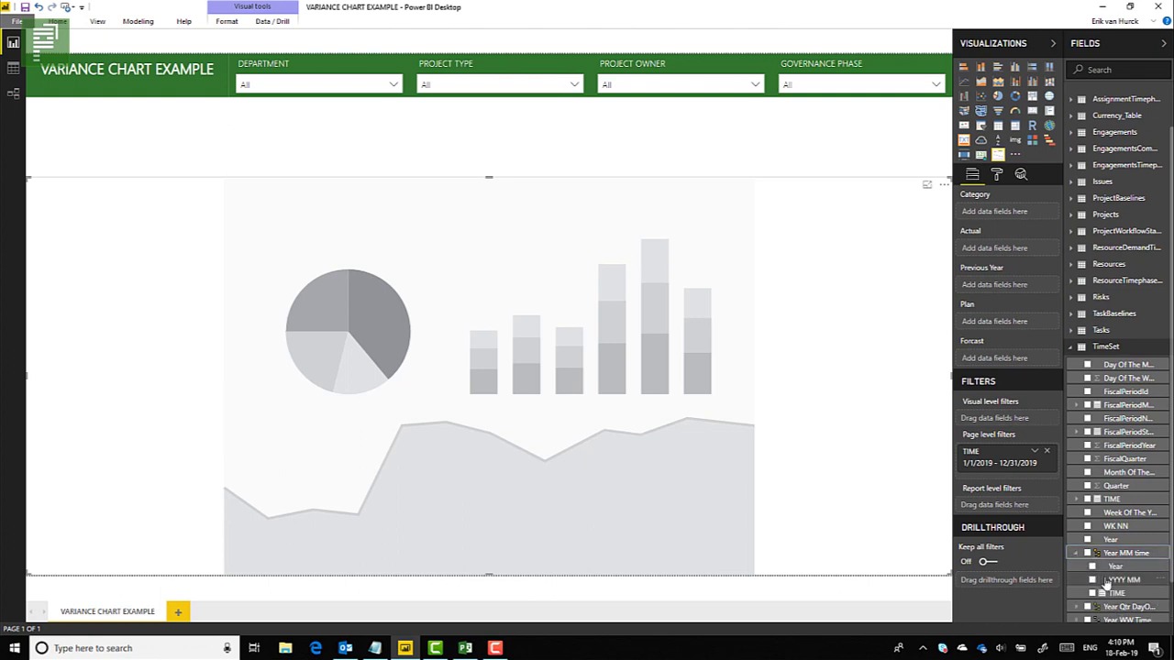
left_click_drag(1117, 587, 1009, 217)
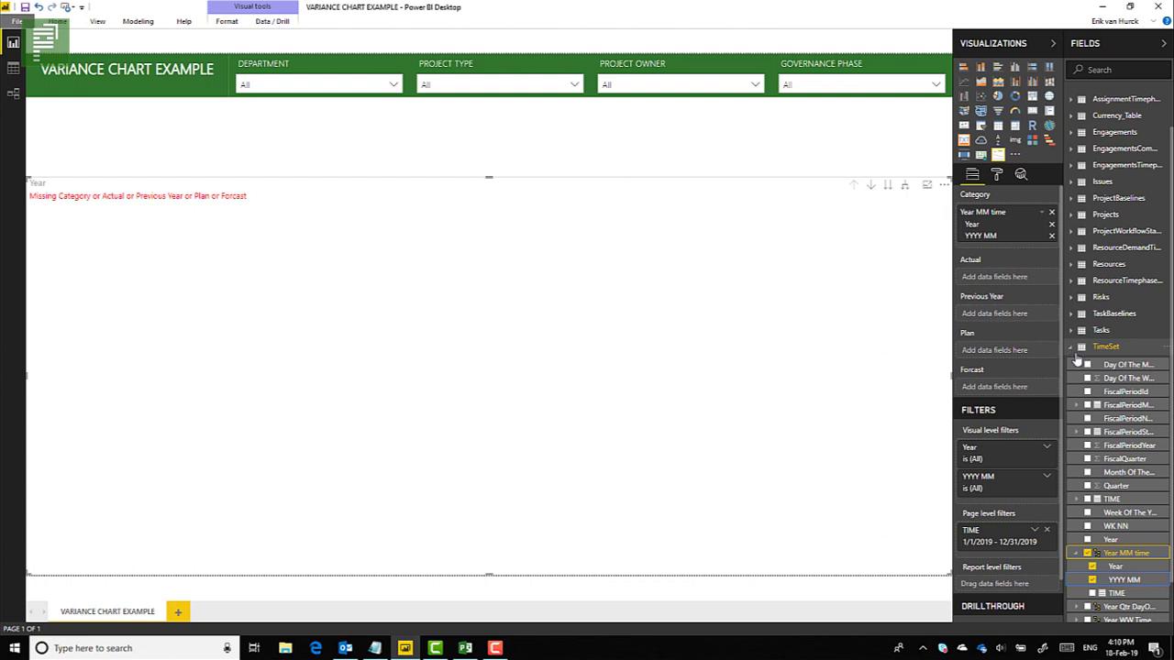
- Plot Assignment Work as the Actual values and remove Year, leaving YYYY MM as Category
left_click(1070, 348)
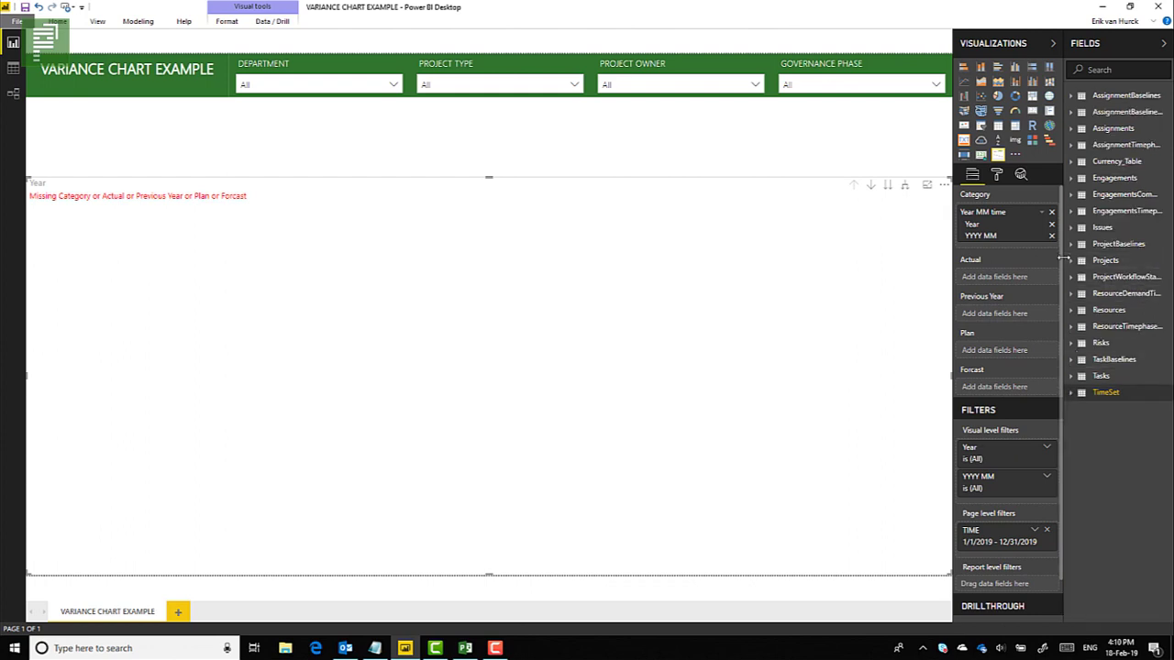
left_click_drag(1062, 258, 1013, 262)
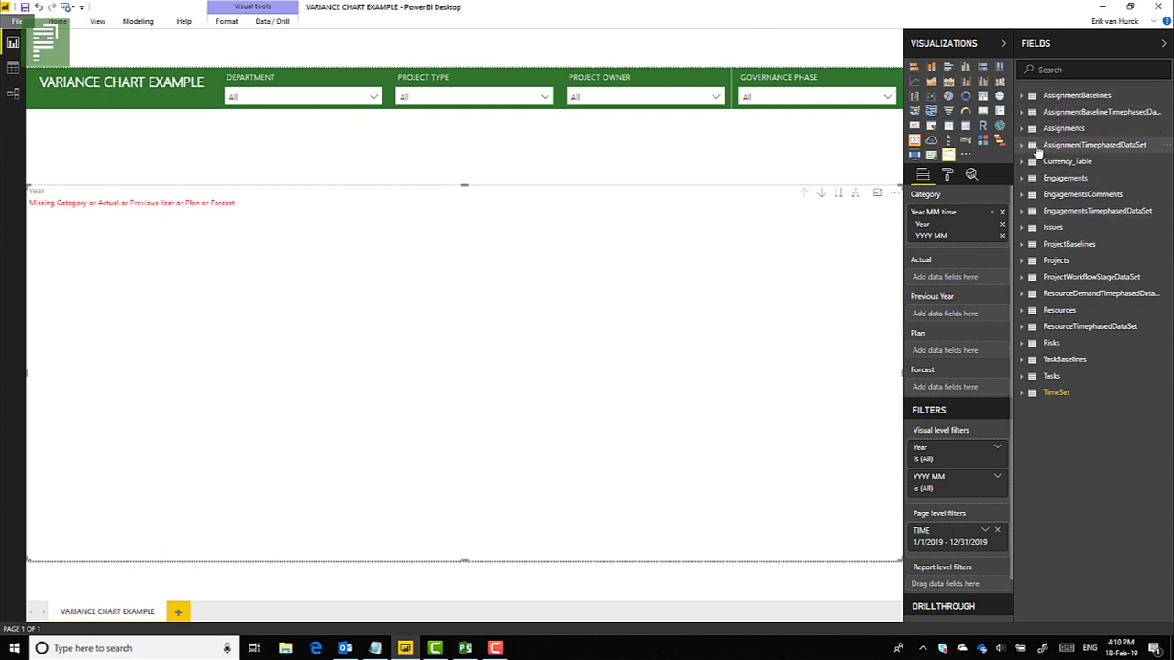
left_click(1036, 148)
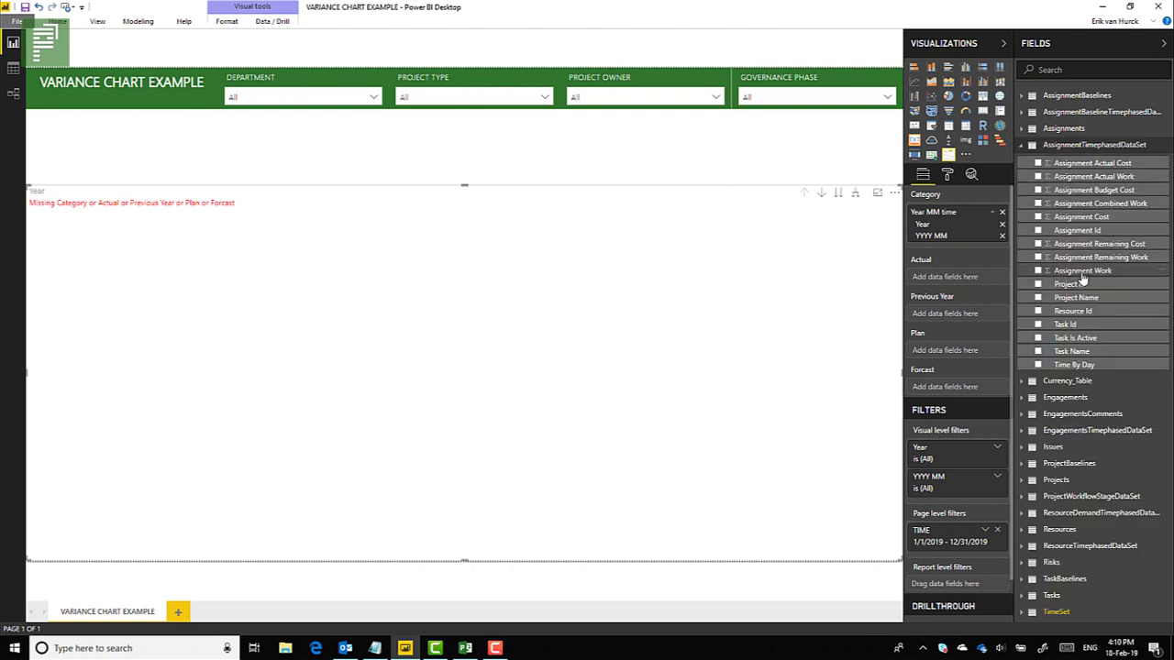
left_click_drag(1087, 274, 991, 281)
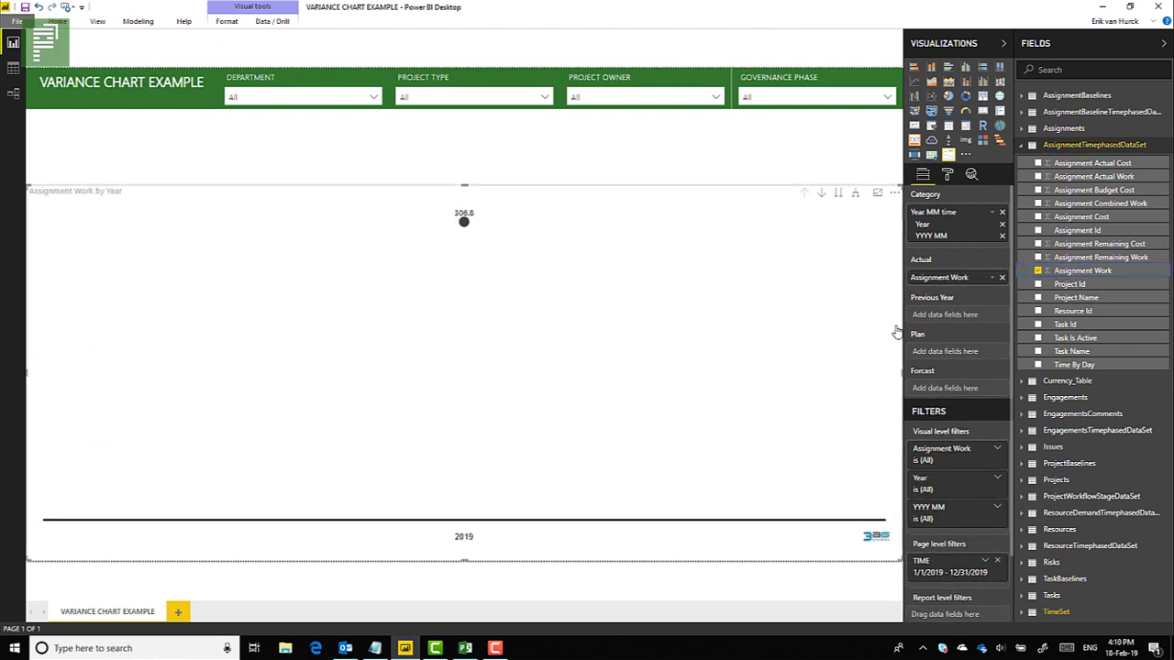
left_click(1003, 225)
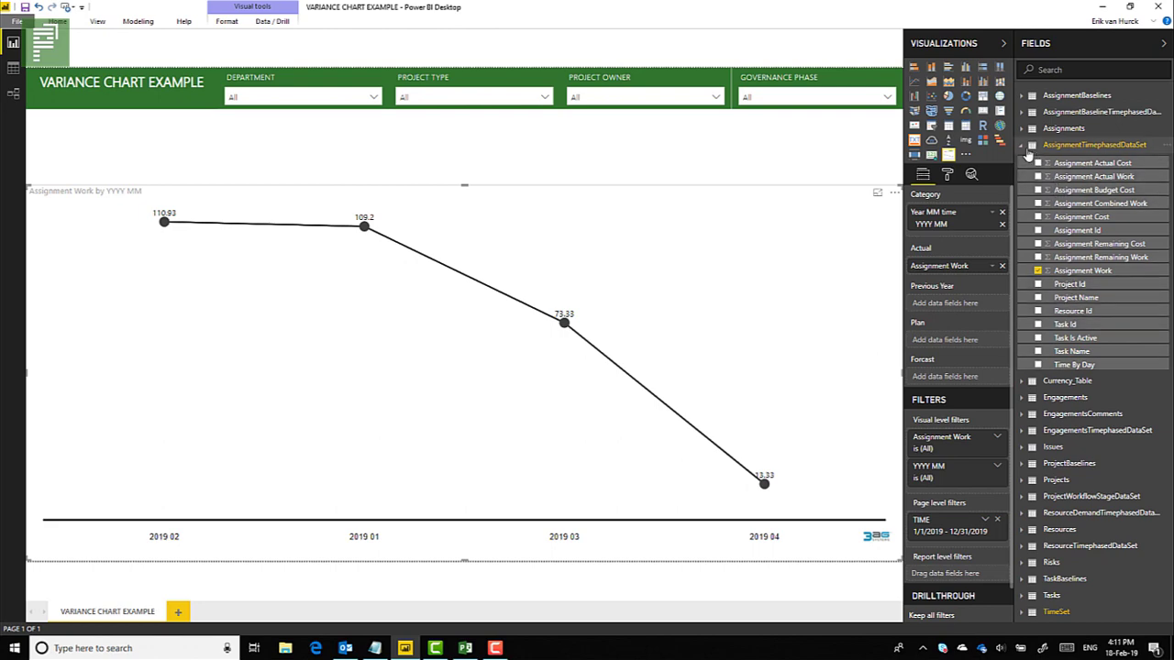
left_click(1024, 147)
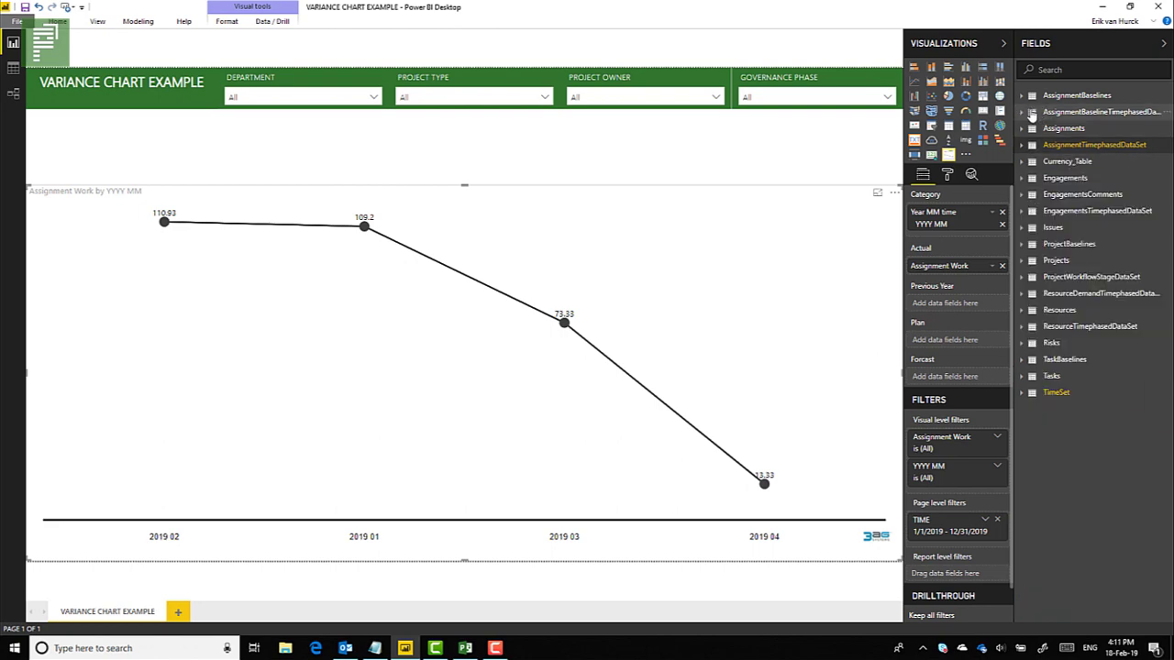
left_click(1030, 111)
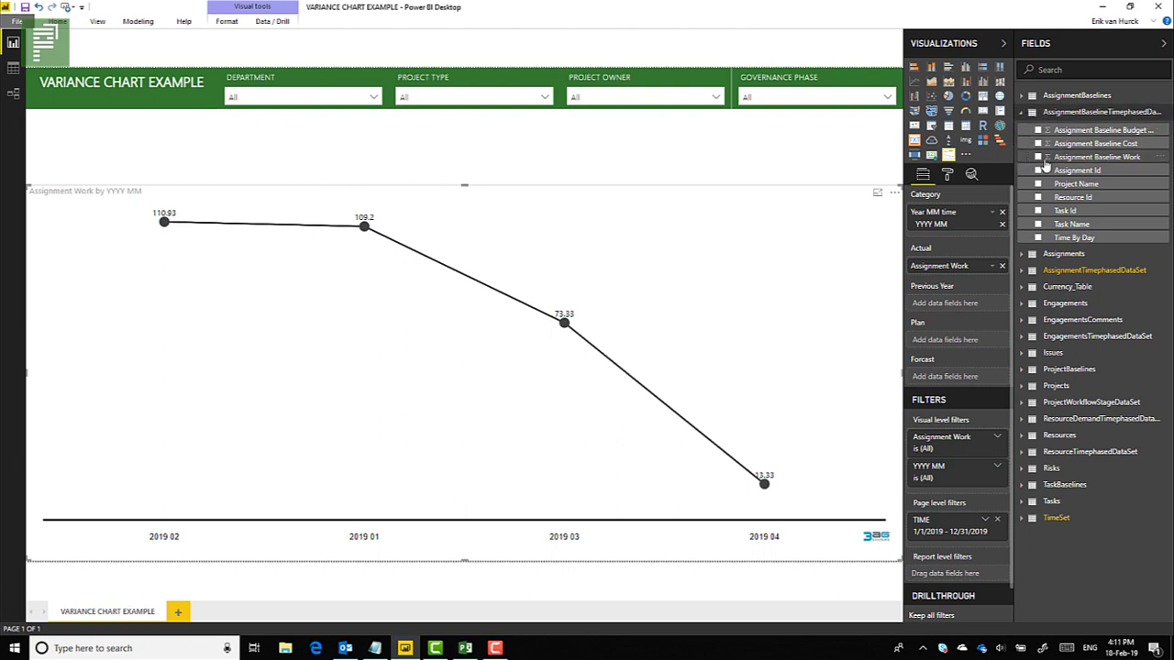
- Add Assignment Baseline Work as Plan, showing variances +14.93, +10, −35.47 and −6.67
left_click_drag(1068, 164, 938, 342)
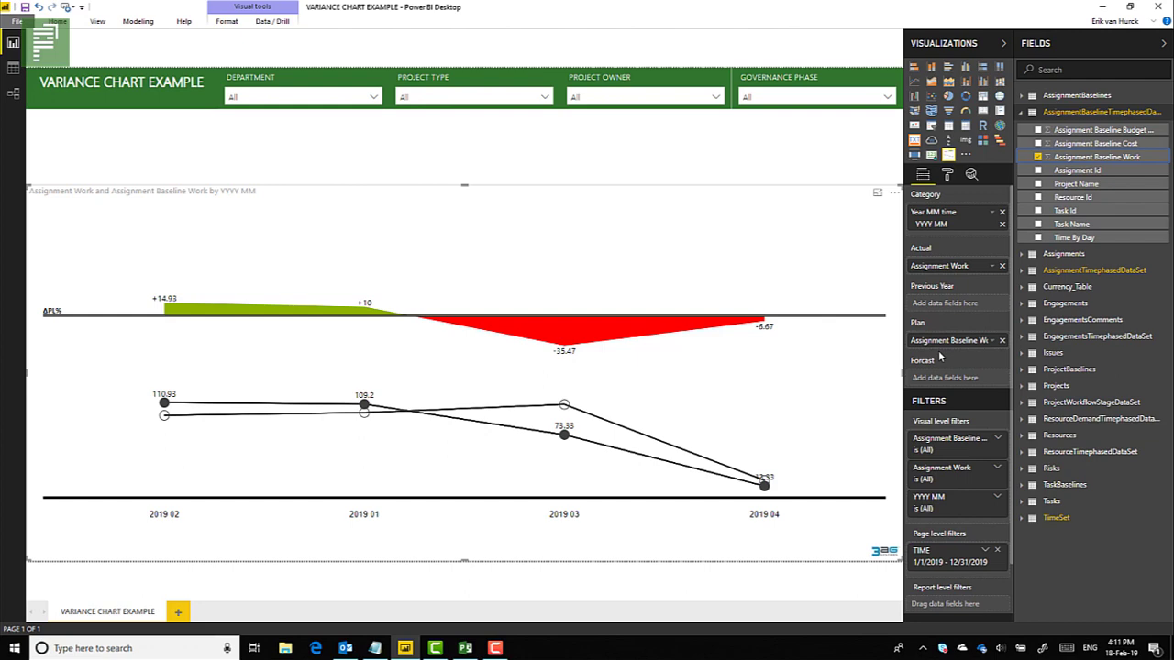
scroll(940, 339, "down", 1)
scroll(944, 275, "up", 1)
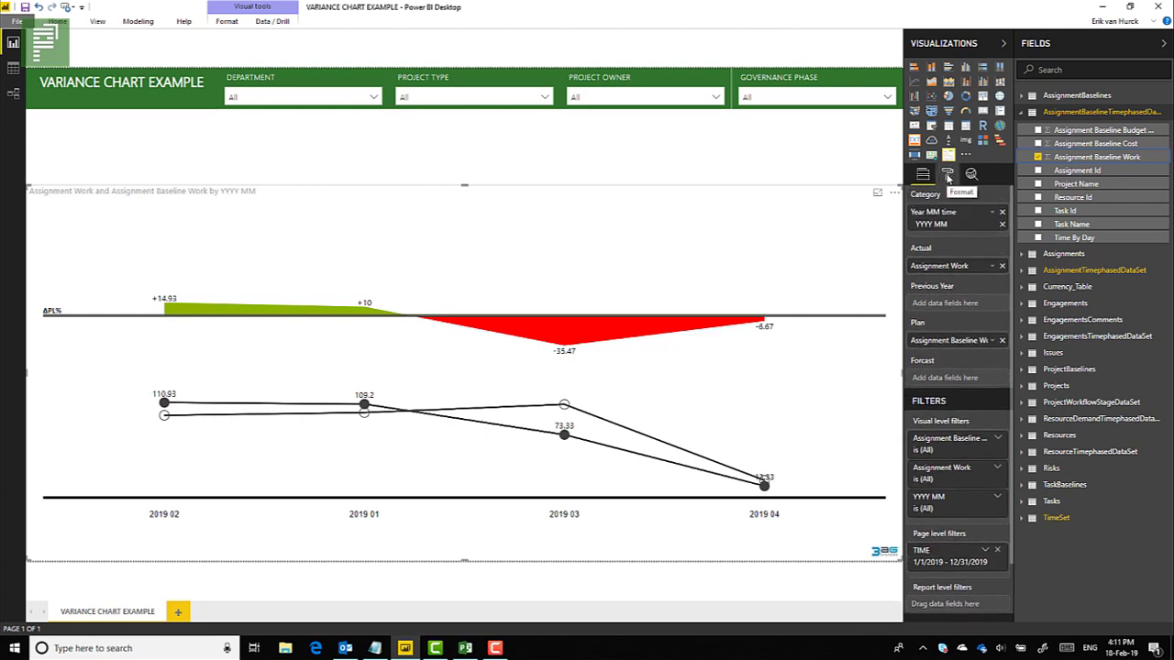
- Turn on Invert Variance Colours in Bar Chart Properties and lower the value decimal places
left_click(949, 176)
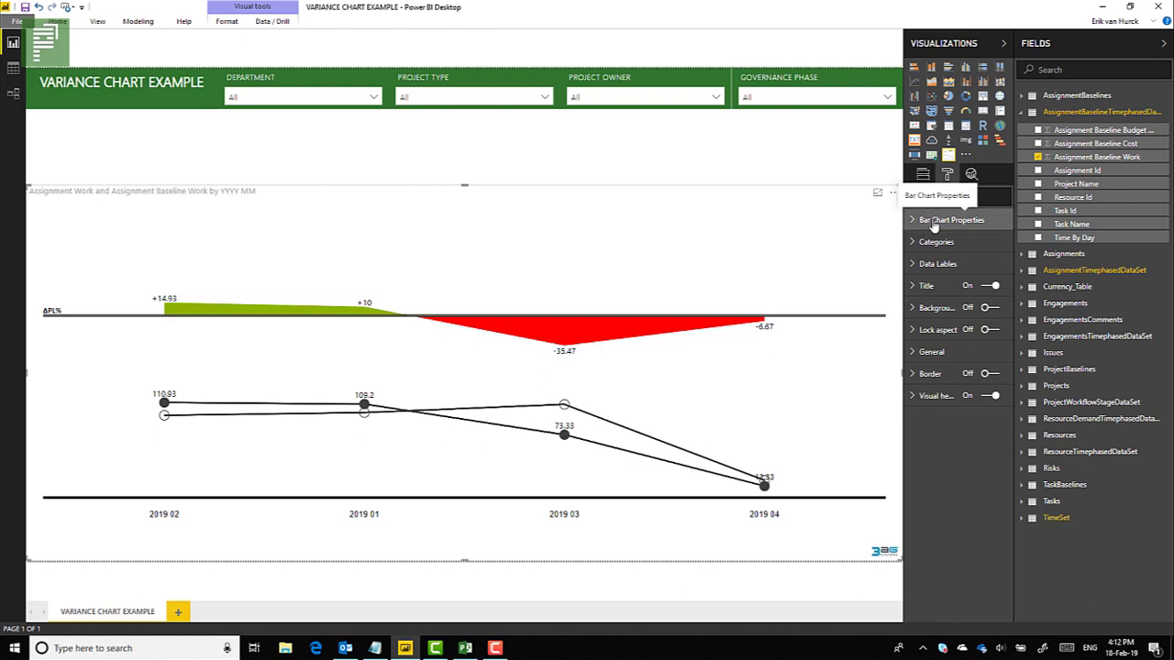
left_click(933, 227)
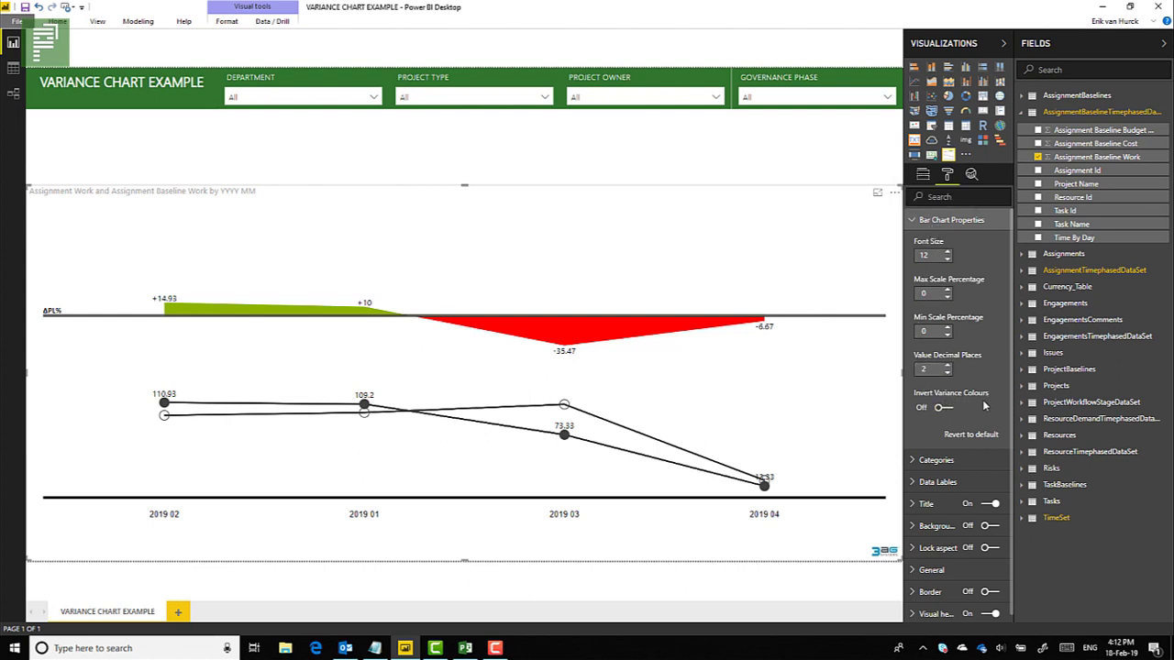
left_click(948, 415)
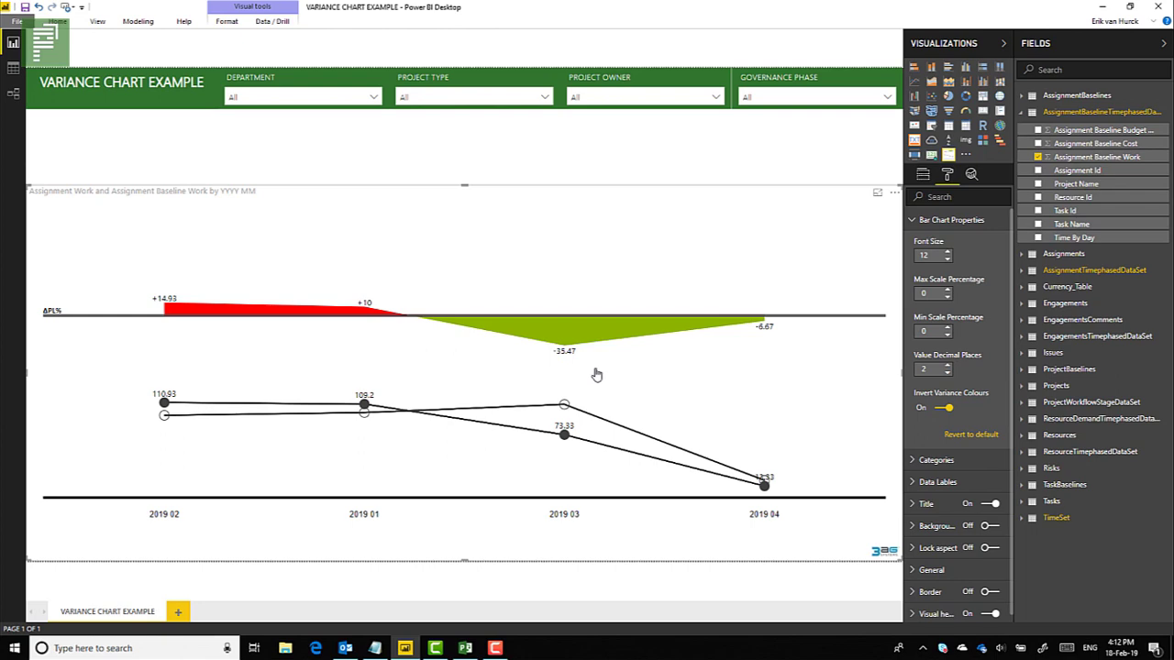
left_click(948, 373)
- Set Value Decimal Places to 0 so variances read +15, +10, −35, −7
left_click(948, 372)
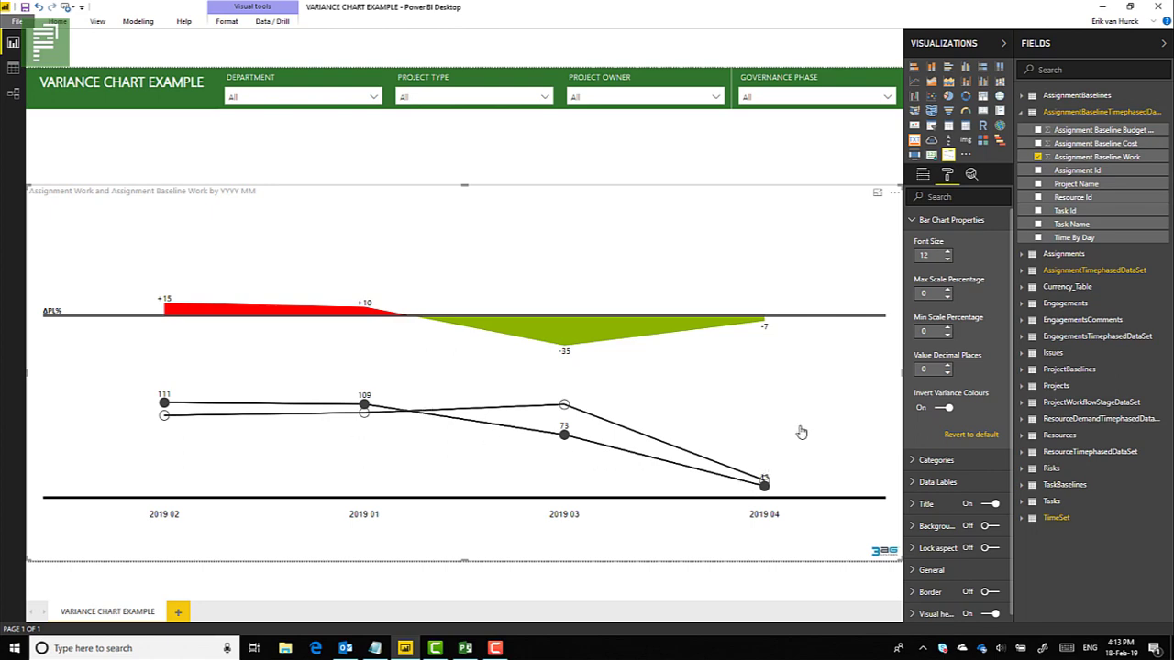
left_click(913, 221)
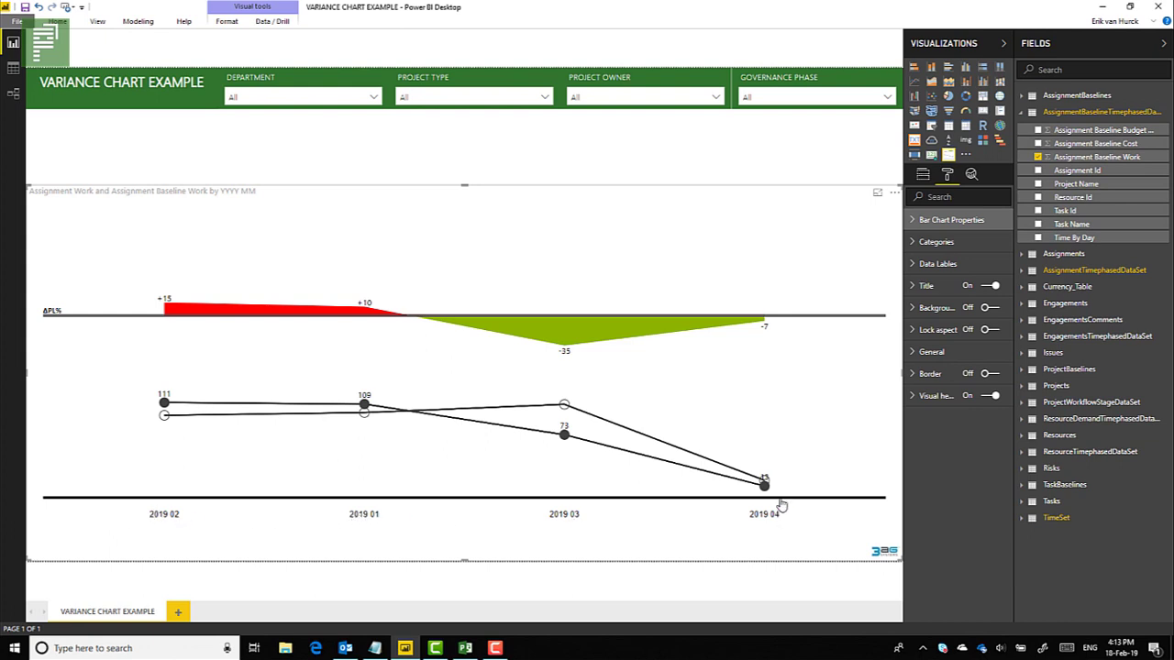
- Sort the chart by YYYY MM in ascending order, from 2019 01 to 2019 04
left_click(895, 193)
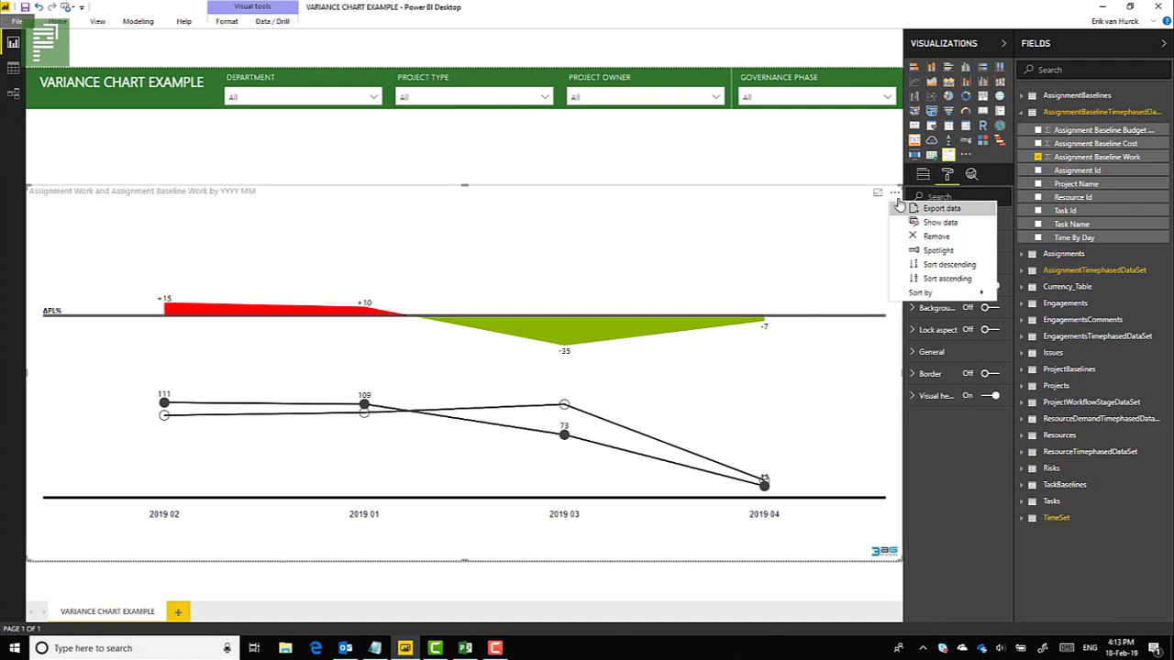
mouse_move(924, 293)
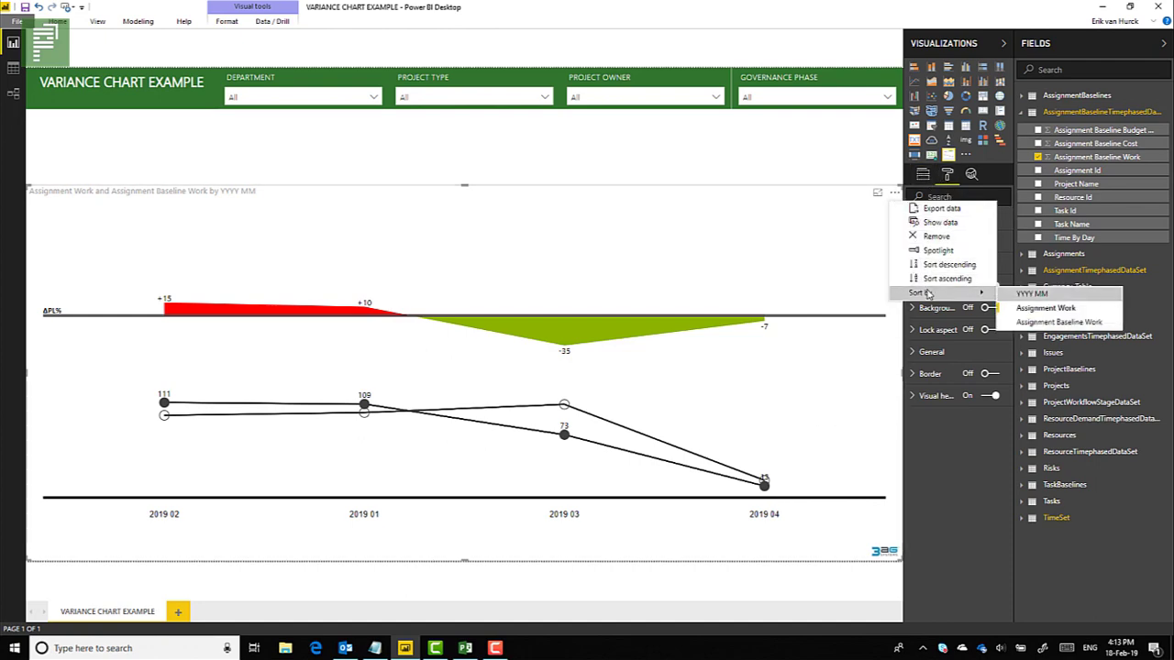
left_click(1043, 295)
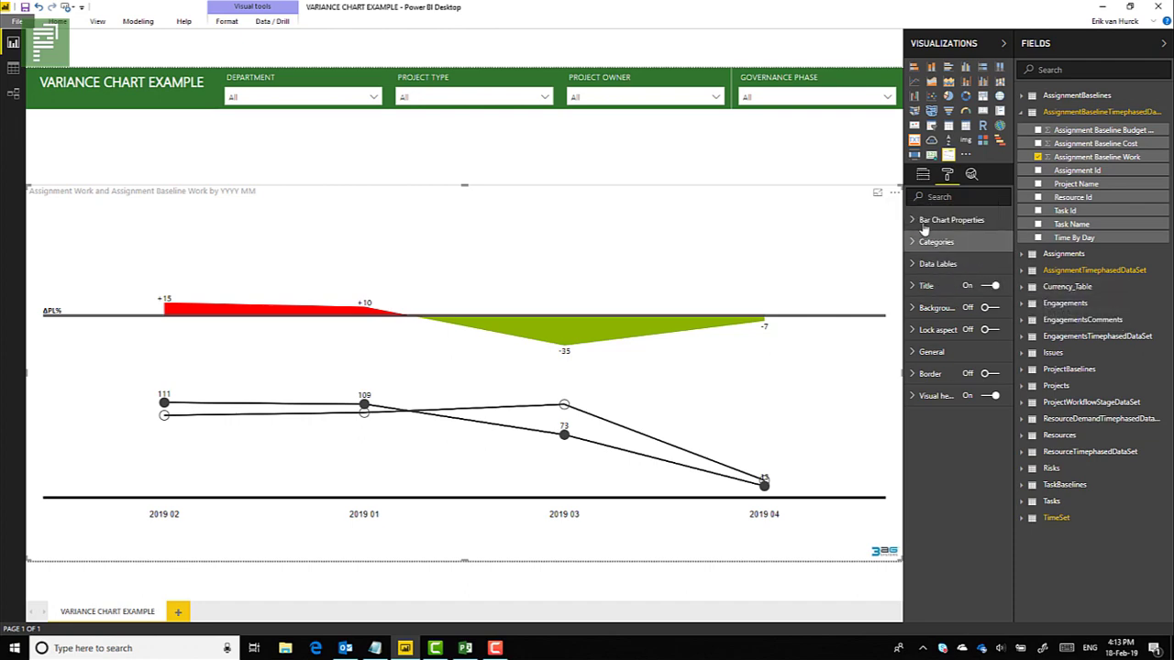
left_click(894, 194)
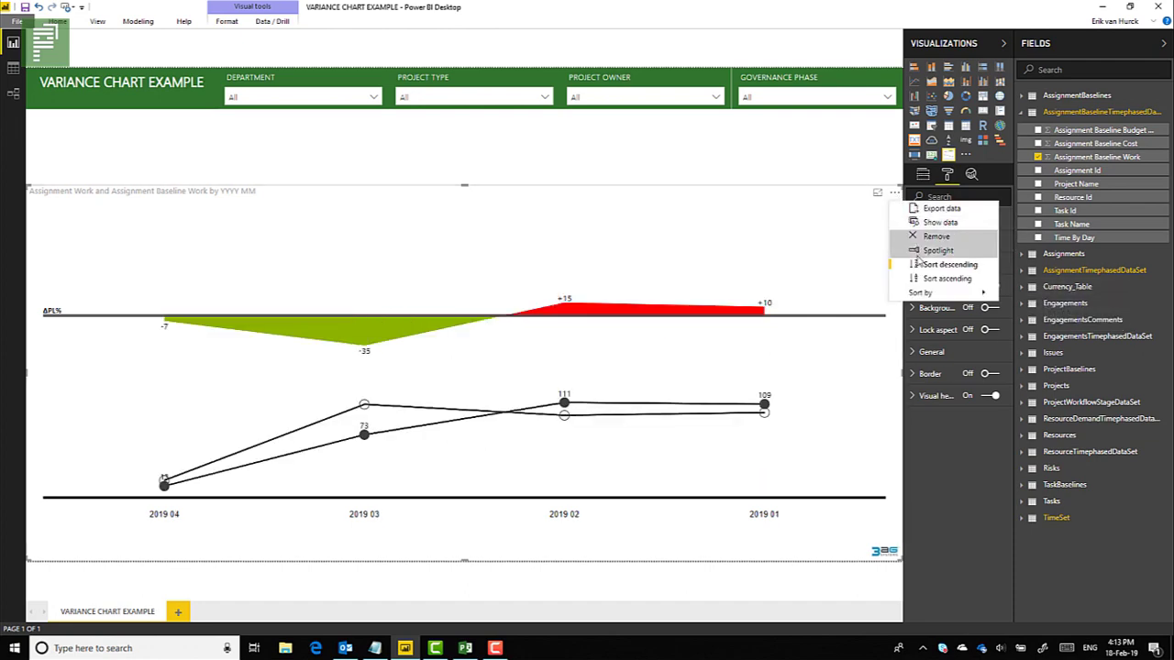
left_click(945, 278)
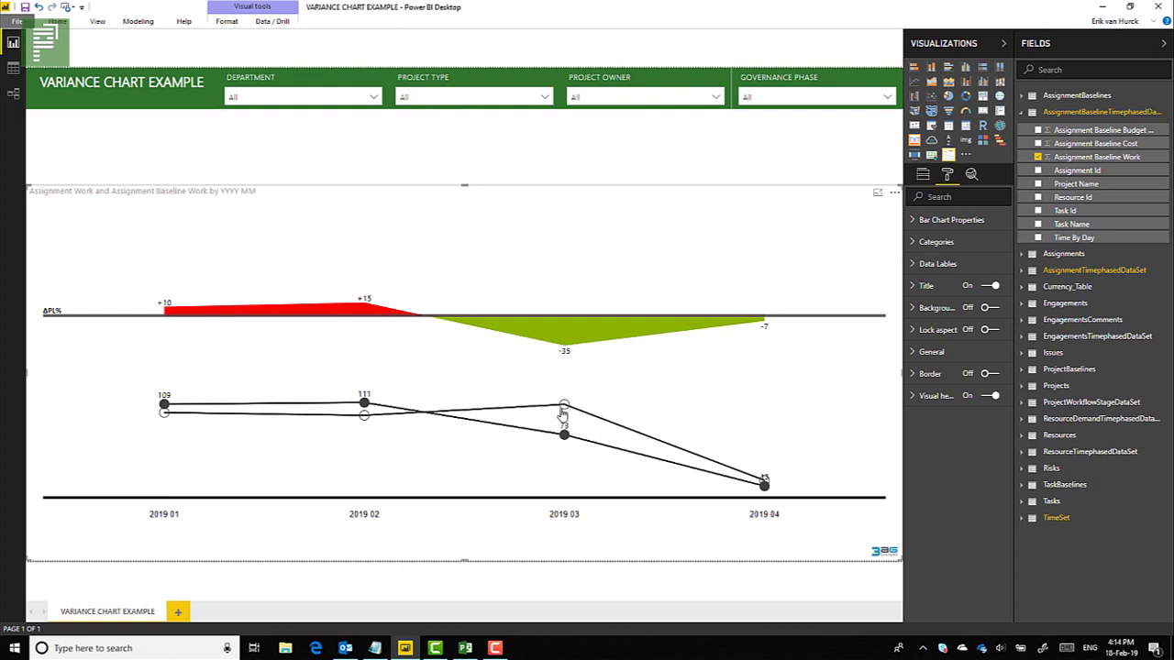
- In Data Labels formatting, toggle Show Actual Text off and on, leaving actual labels shown
left_click(925, 174)
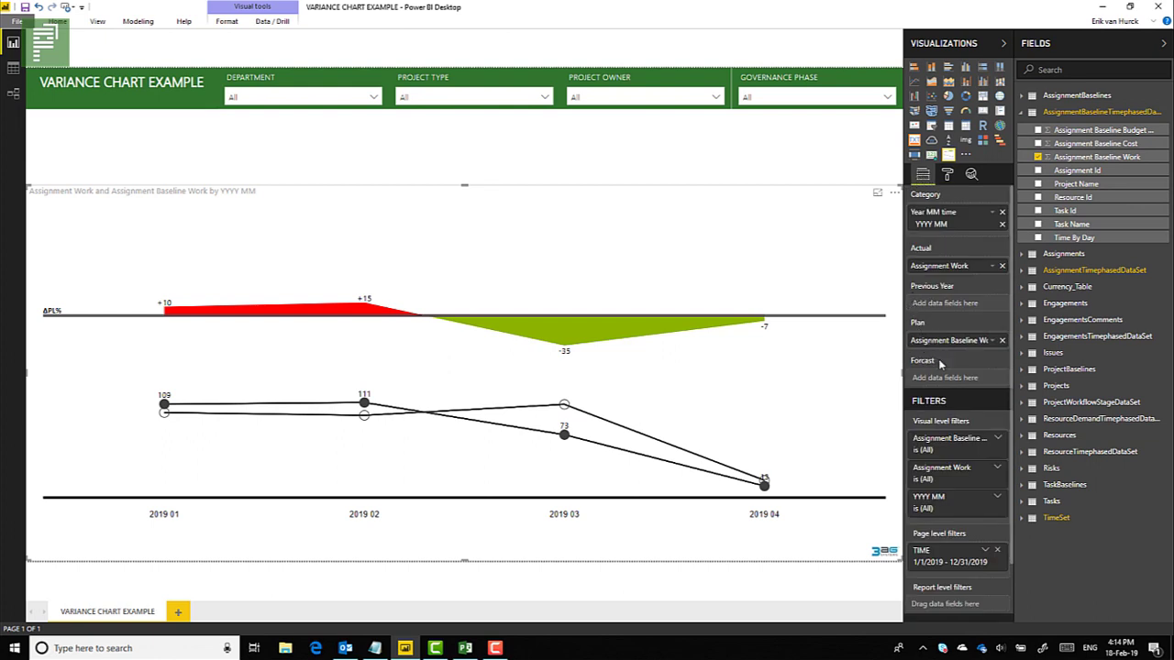
left_click(949, 175)
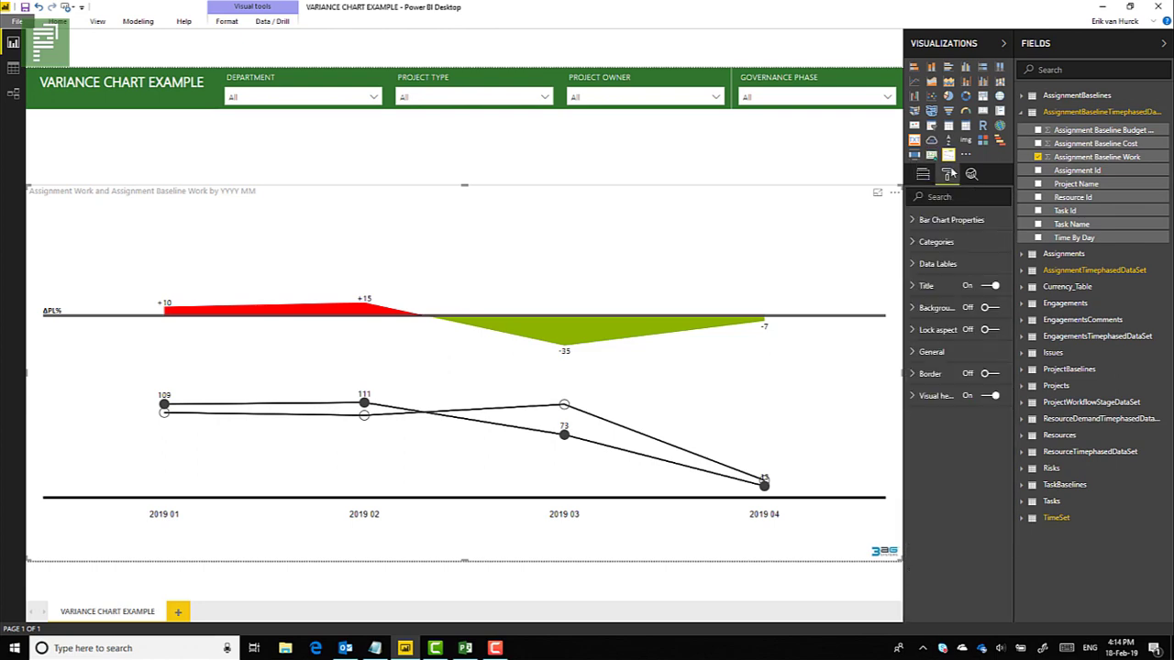
left_click(930, 266)
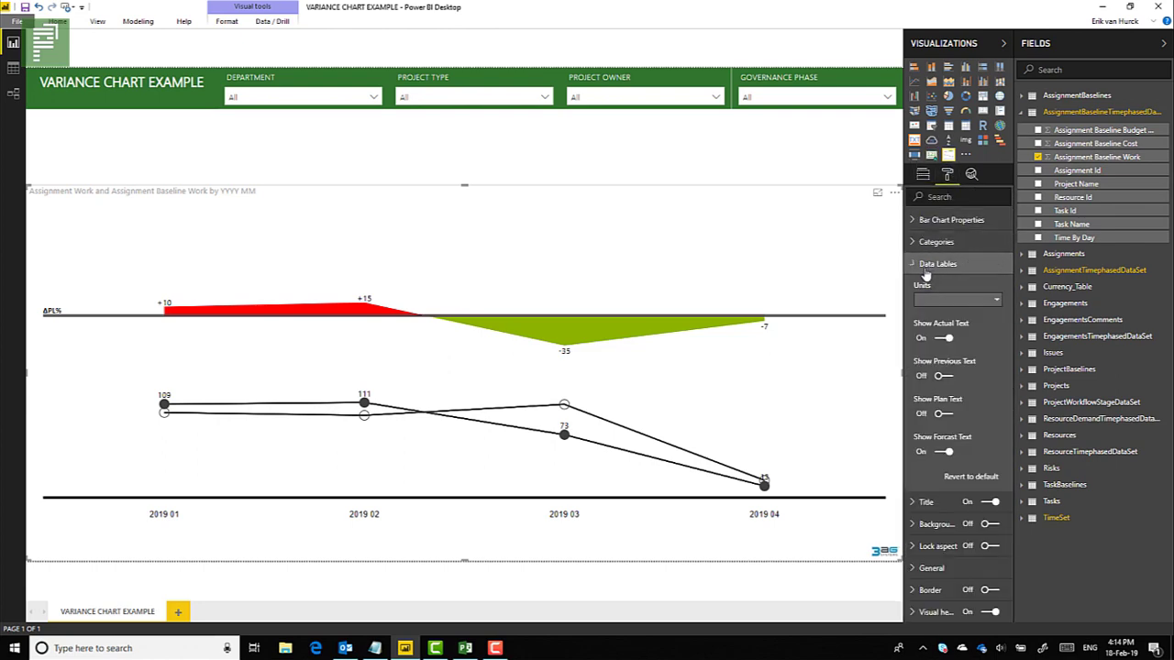
left_click(943, 340)
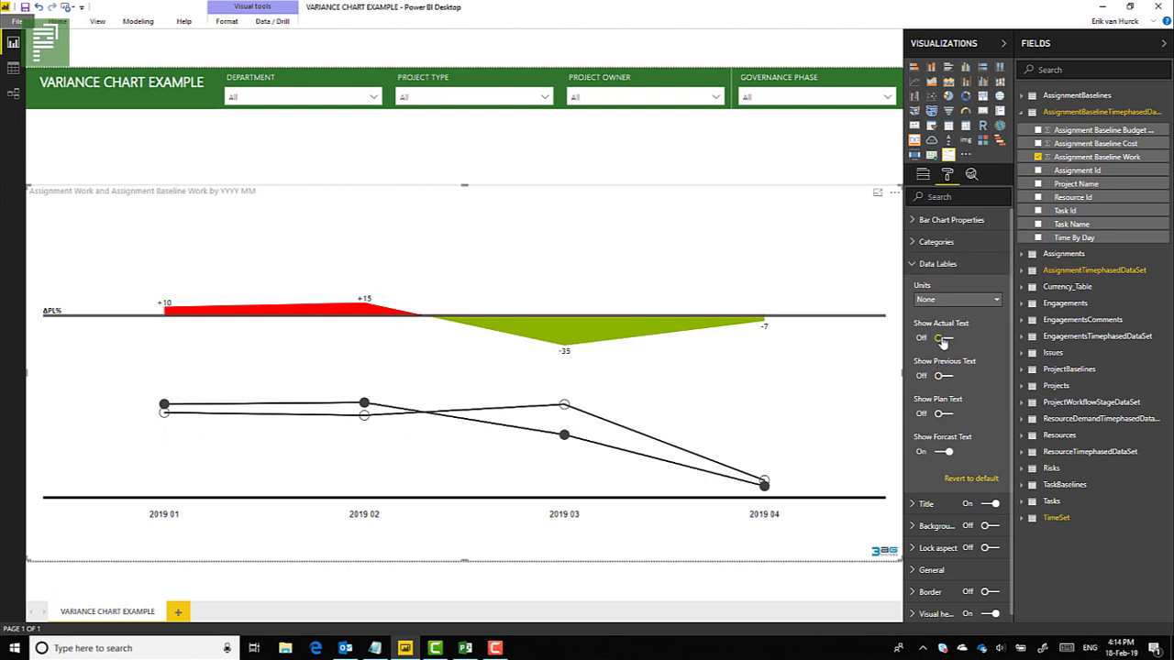
left_click(944, 339)
left_click(944, 339)
left_click(945, 340)
- Turn Show Forecast Text off, keep plan labels hidden, and deselect the chart
left_click(940, 452)
left_click(947, 416)
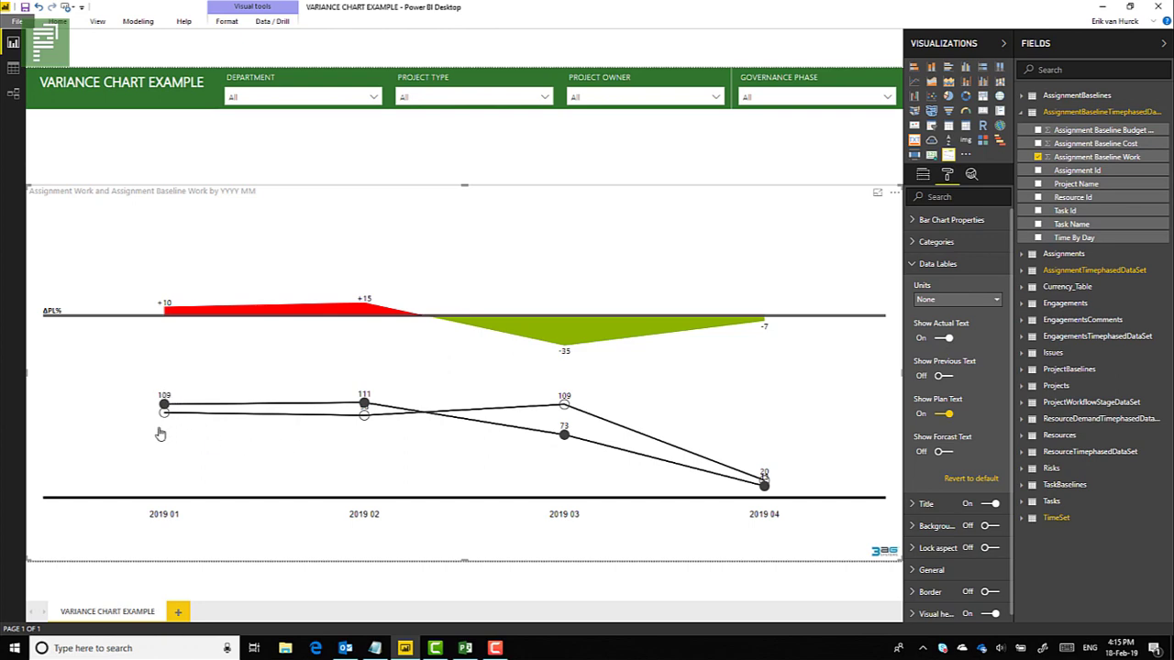
left_click(945, 414)
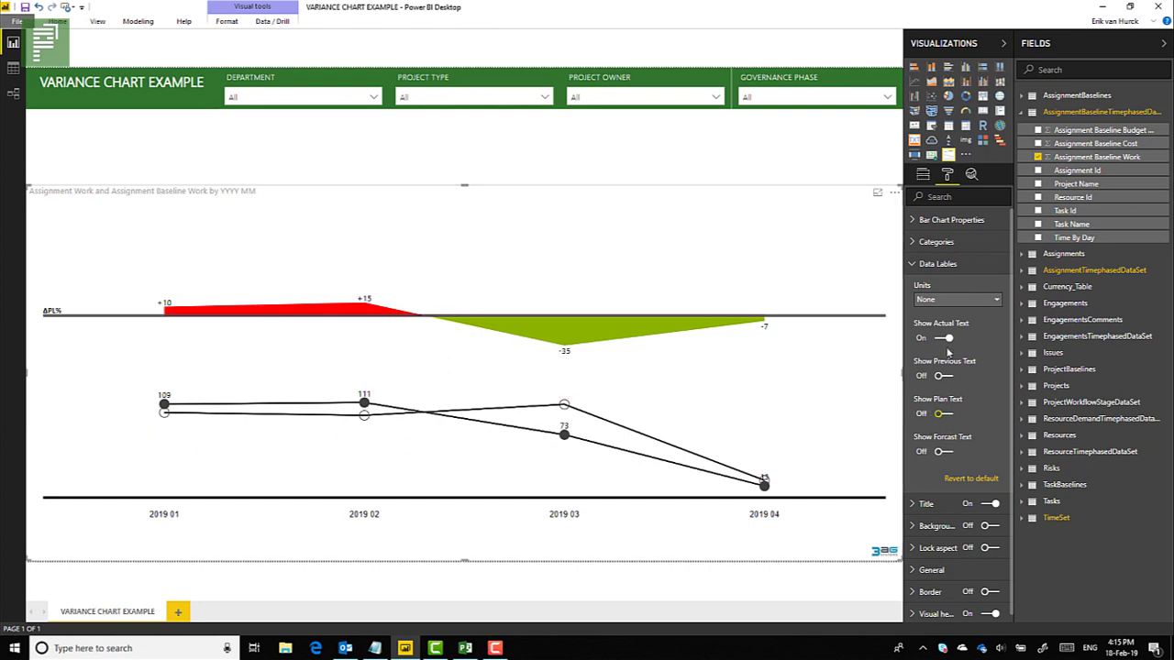
left_click(920, 266)
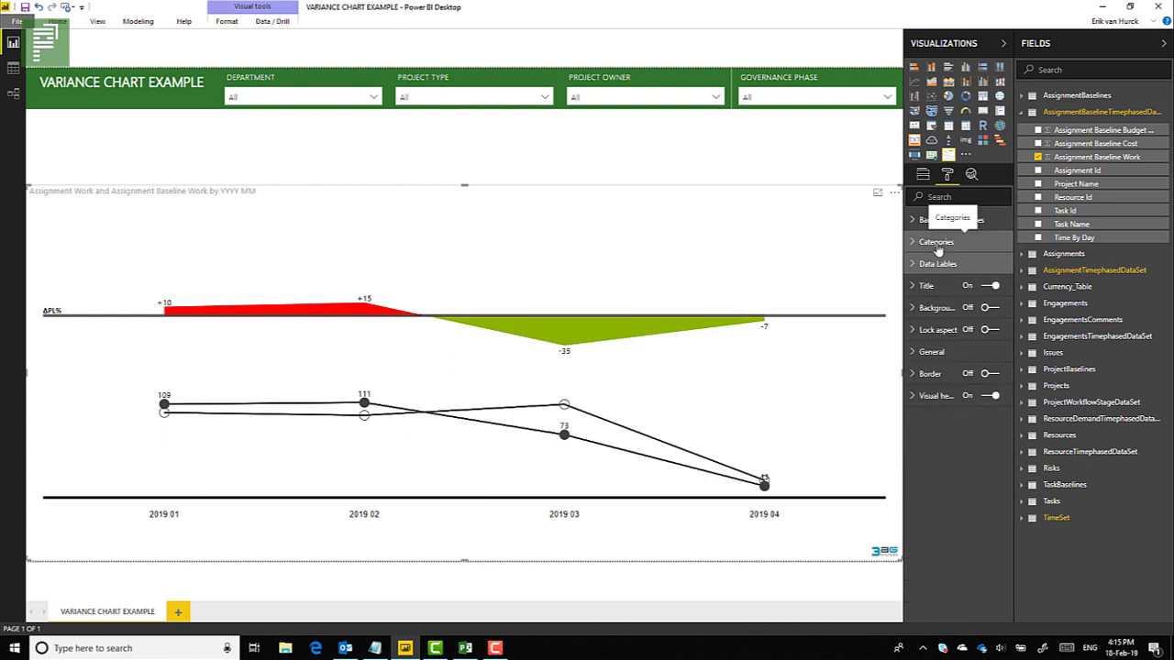
left_click(373, 191)
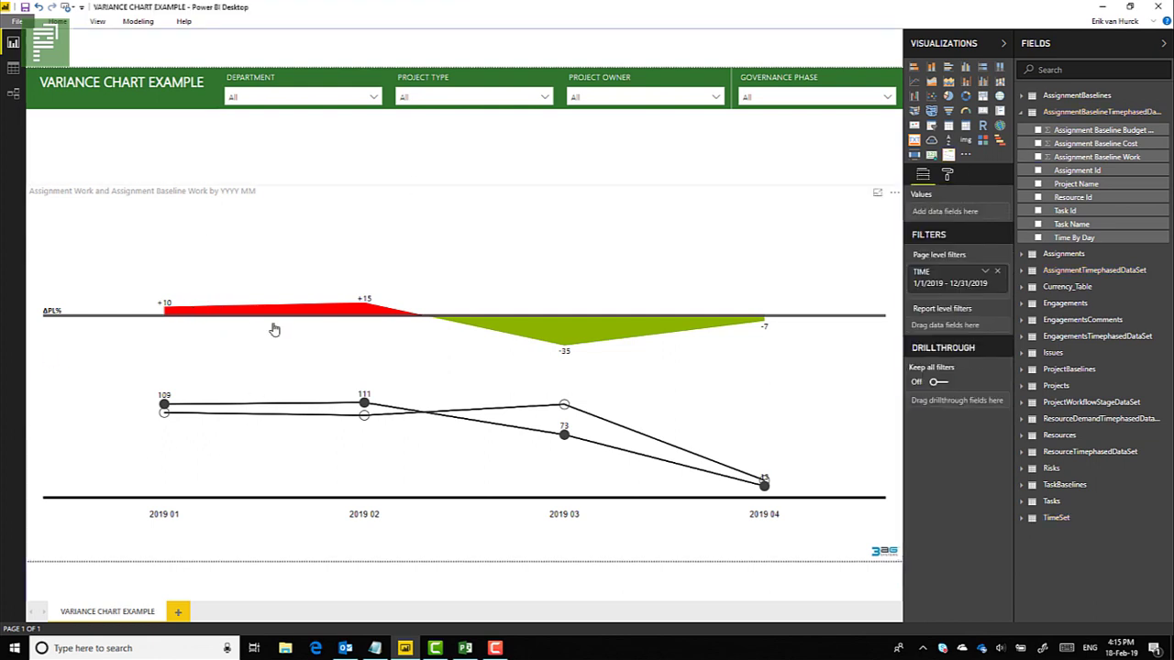
left_click(466, 649)
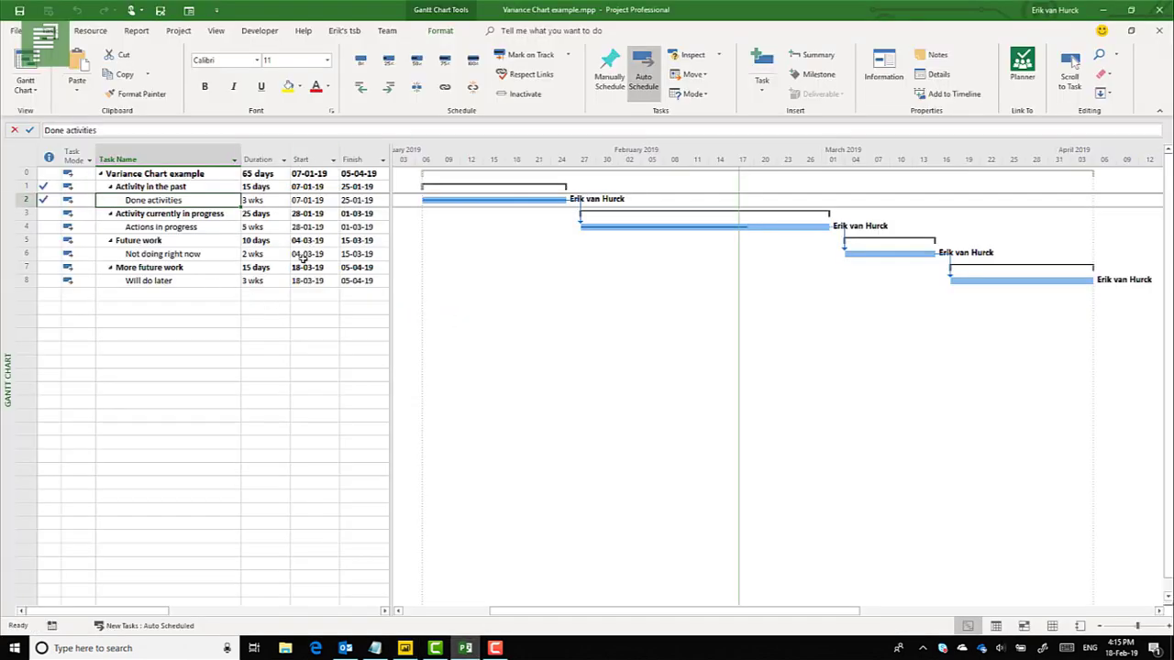
mouse_move(411, 650)
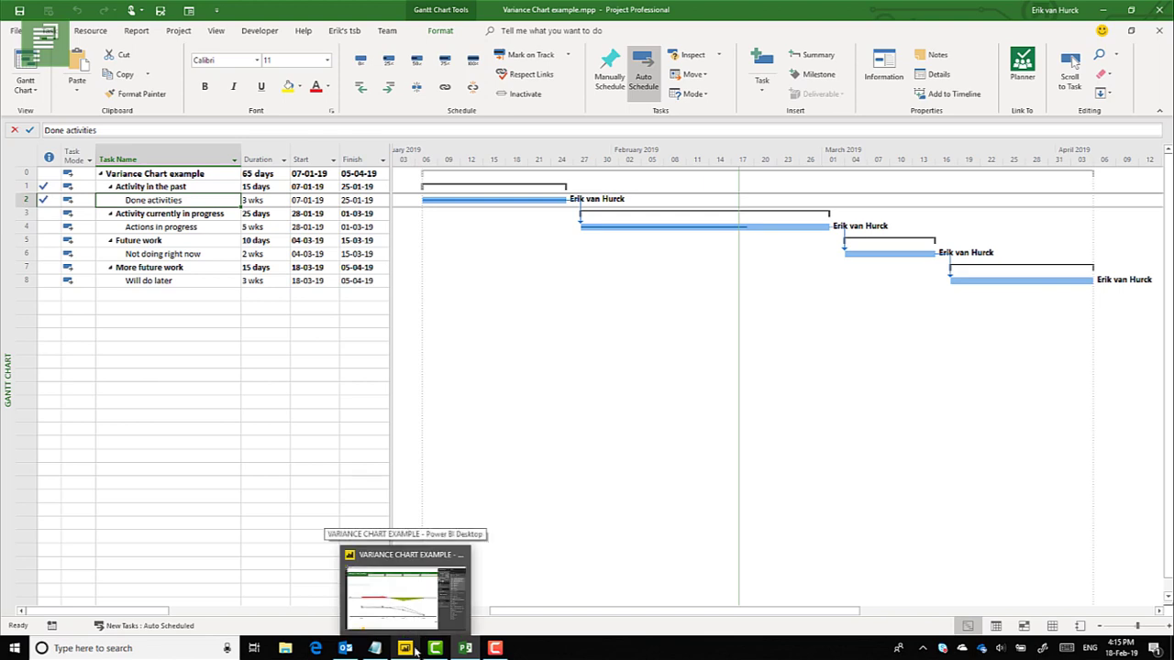
left_click(411, 648)
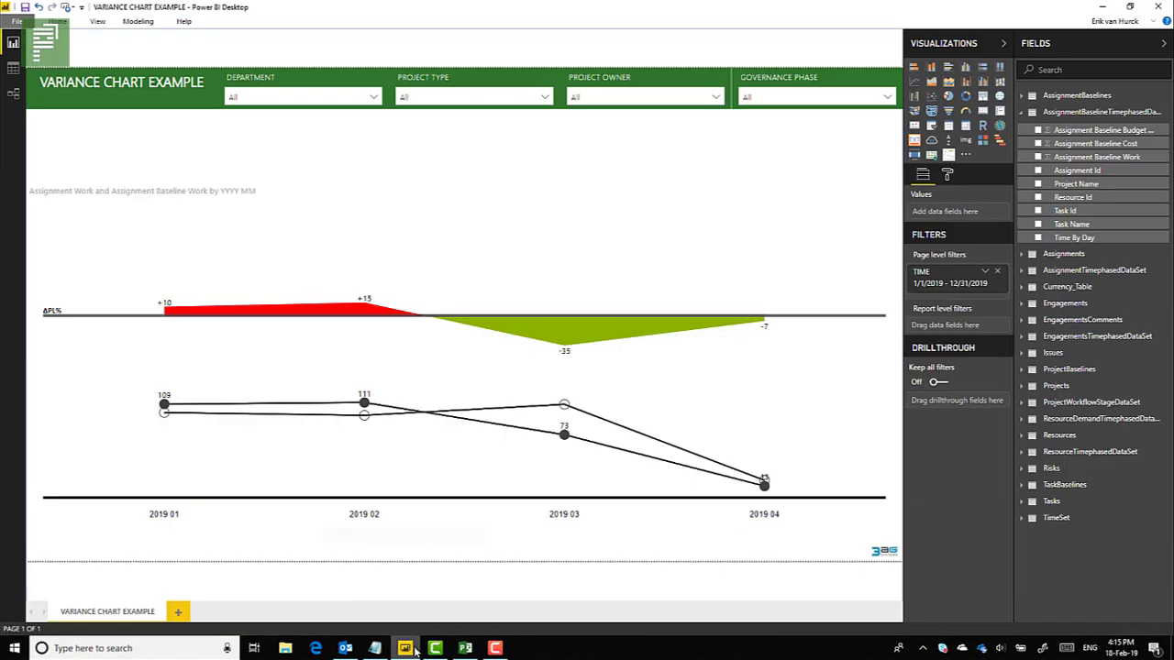
- Add Assignment Percent Work Completed from the Assignments table to the report page
left_click(1023, 115)
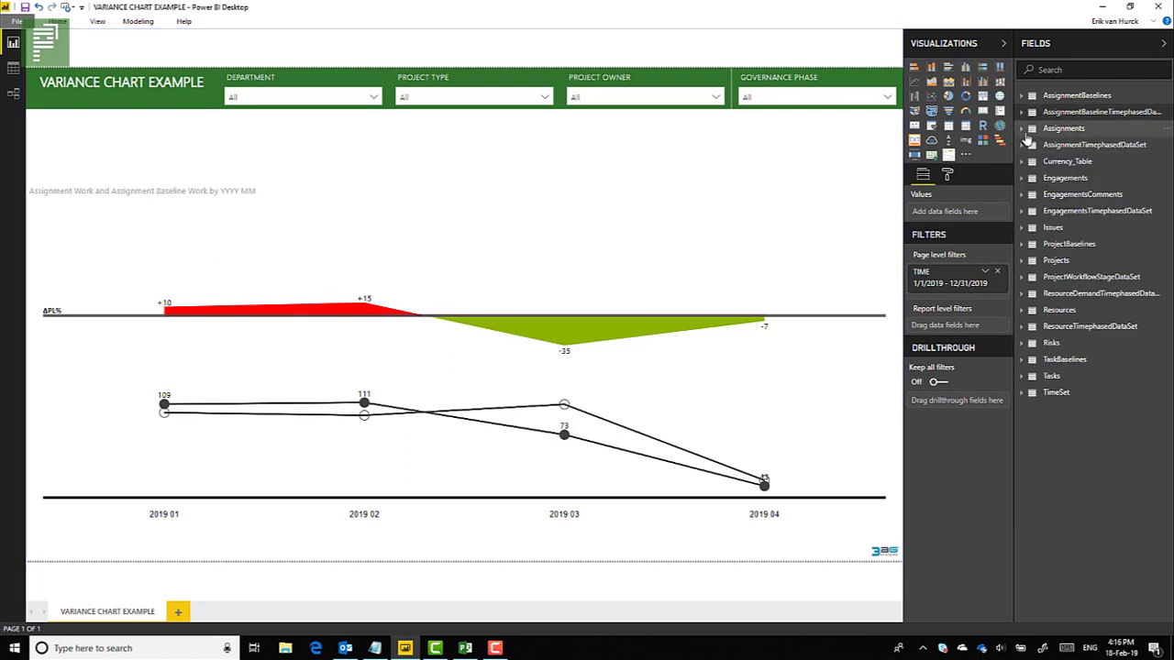
left_click(1025, 129)
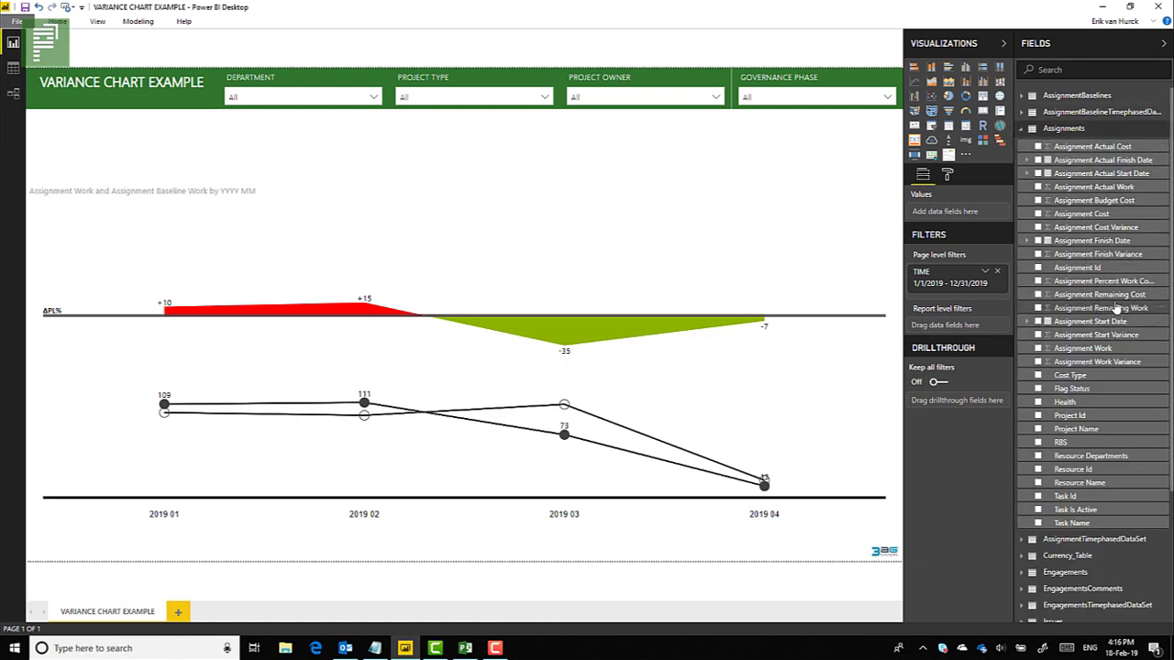
left_click_drag(1104, 284, 688, 157)
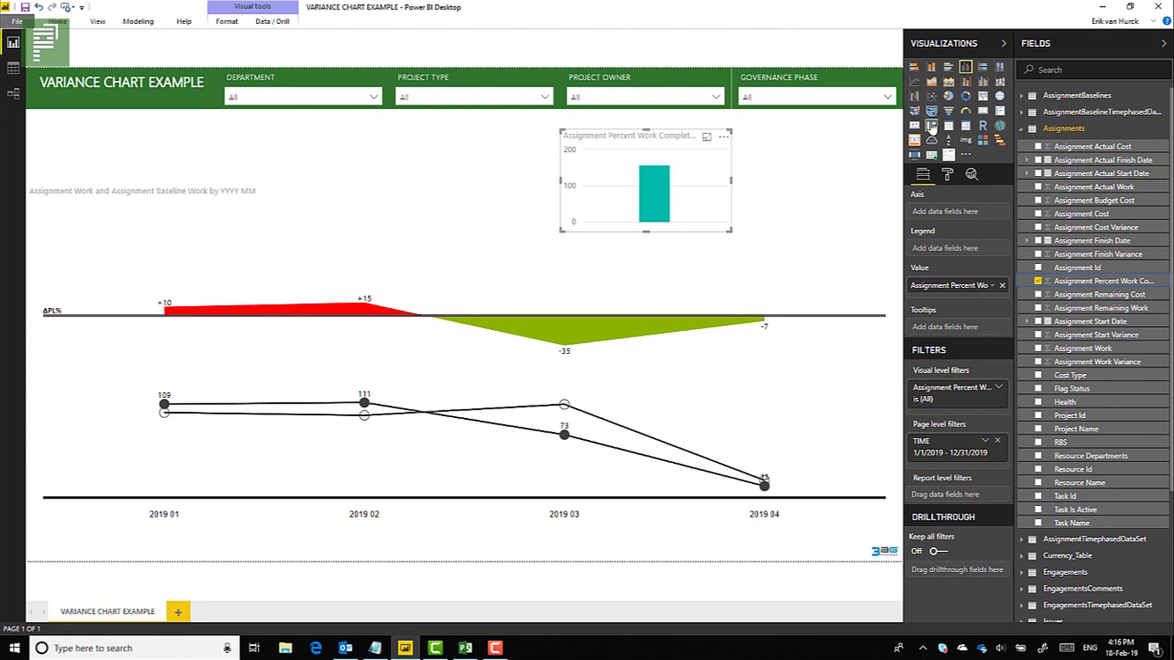
- Turn the Assignment Percent Work Completed visual into a wider slicer limited to 0–99
left_click(932, 128)
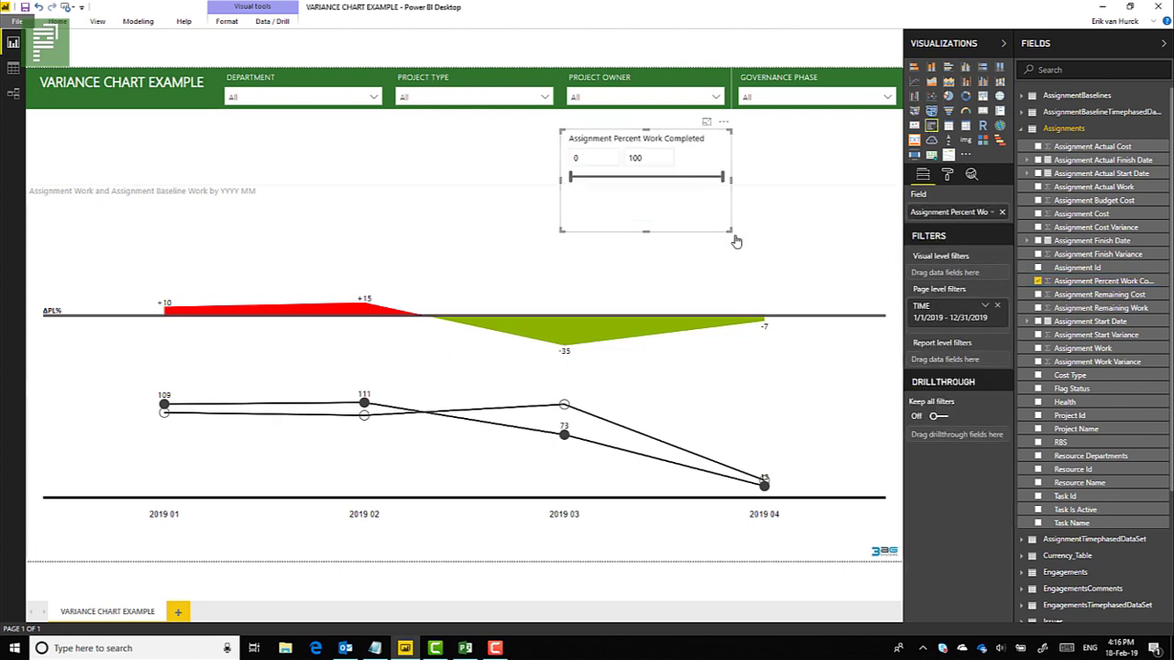
left_click_drag(731, 233, 837, 183)
left_click(654, 162)
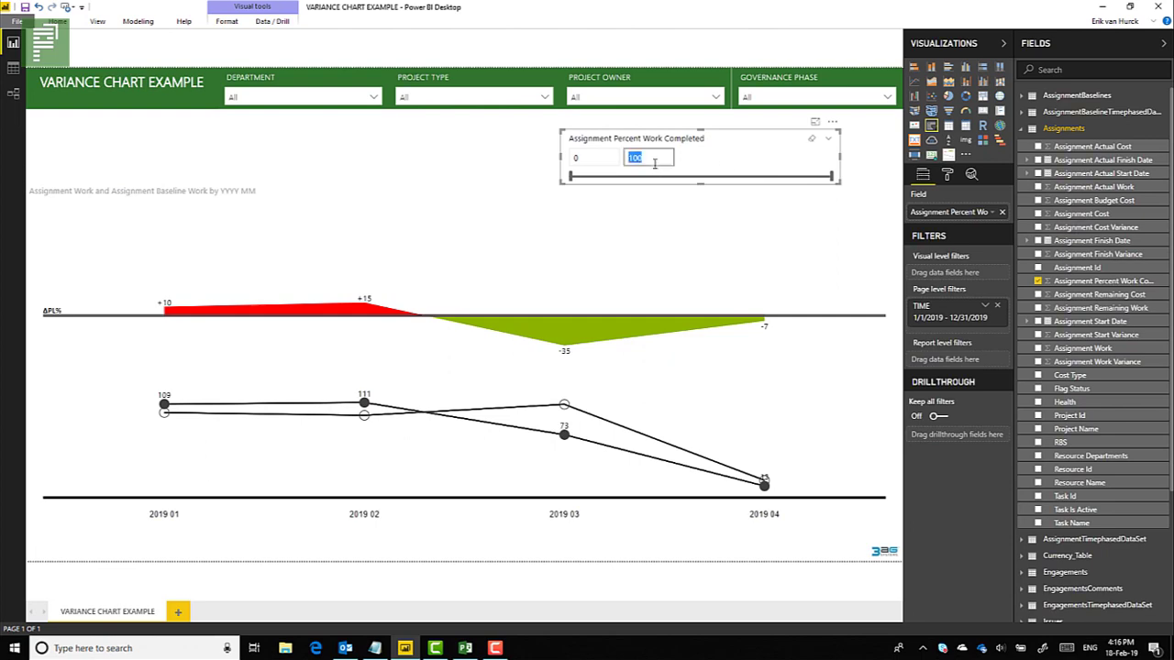
type("99")
key("Return")
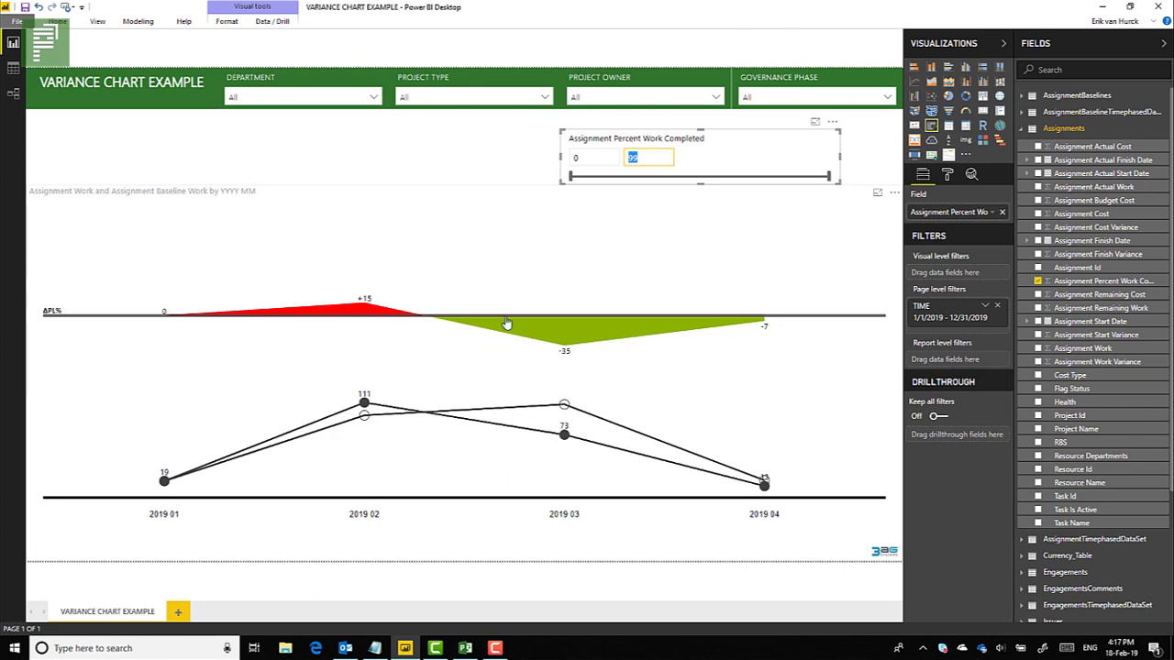
left_click(946, 182)
left_click(928, 179)
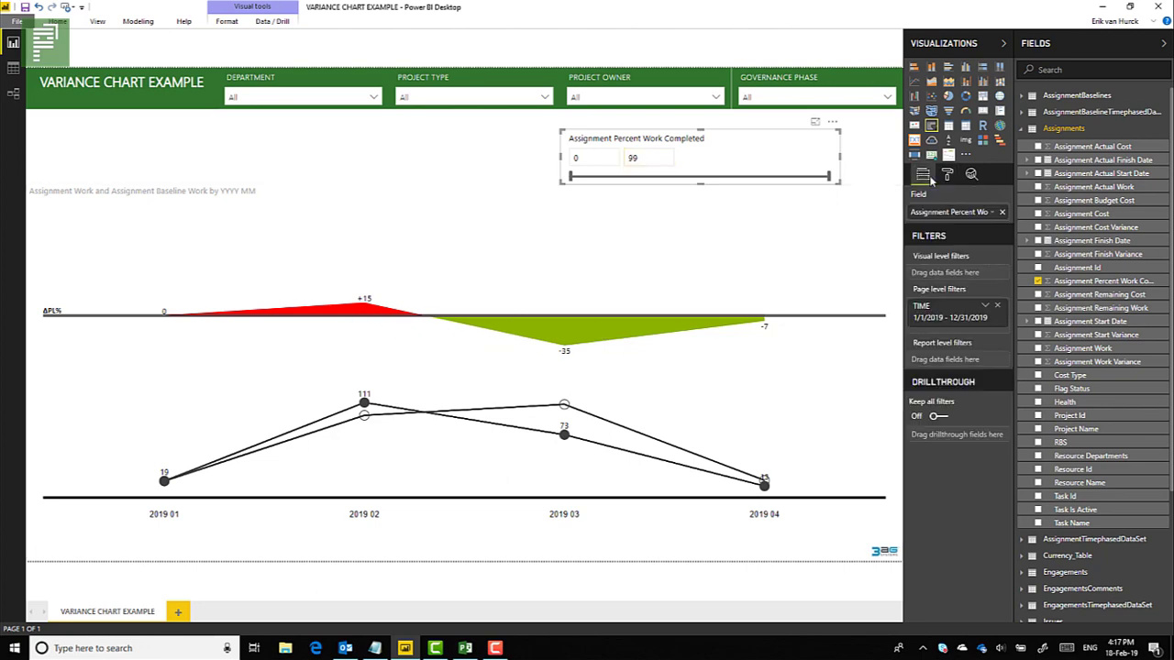
left_click(857, 242)
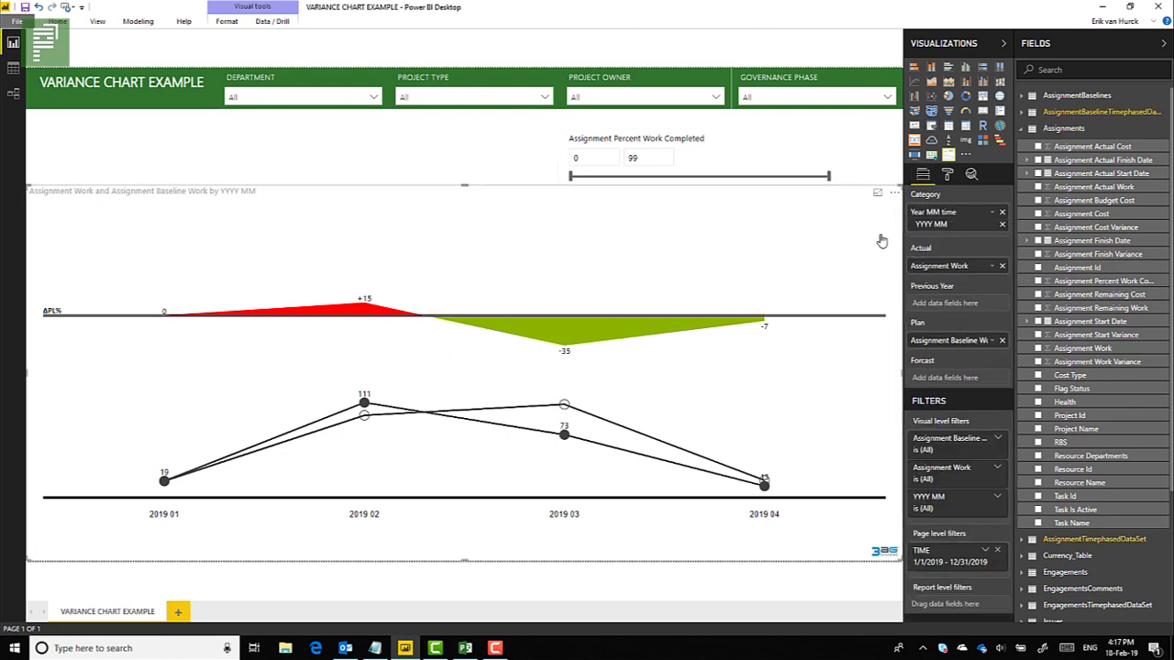